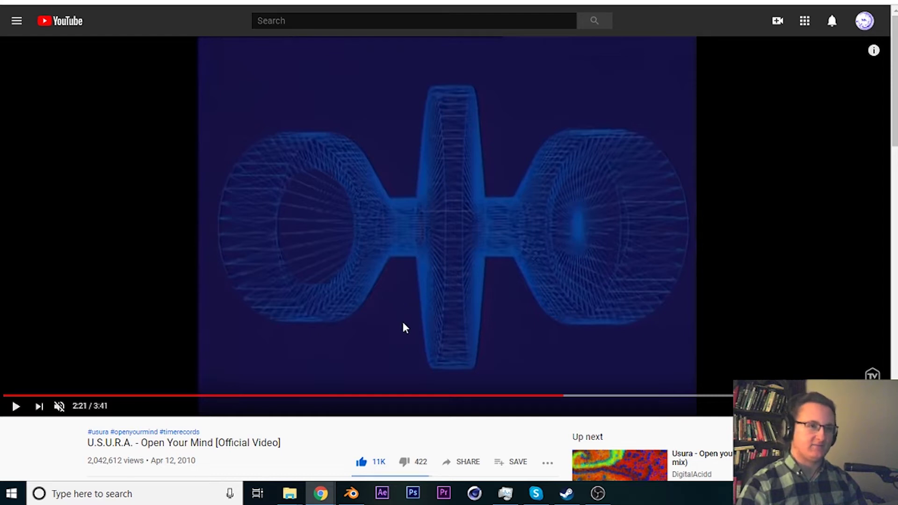
Step: Briefly play the U.S.U.R.A. reference video, then pause it back on the 2:22 wireframe shot
{"action": "left_click", "coordinate": [385, 354]}
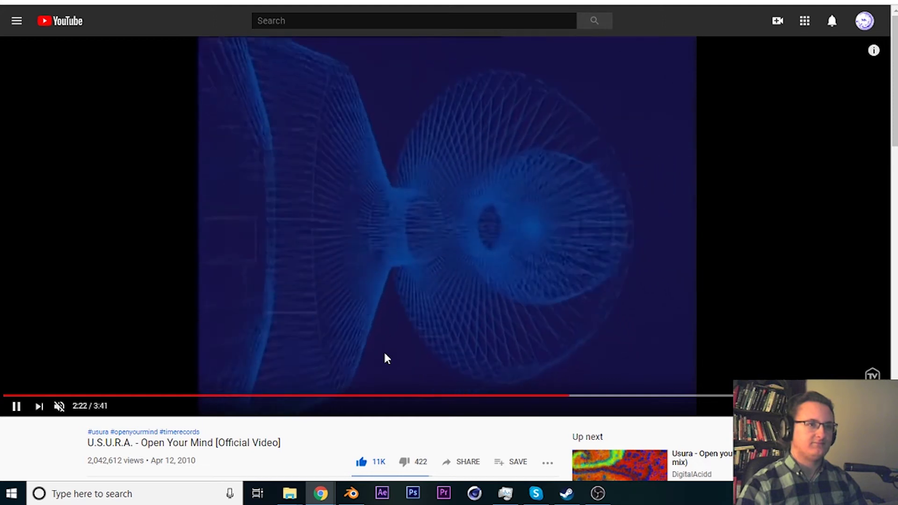
{"action": "key", "text": "space"}
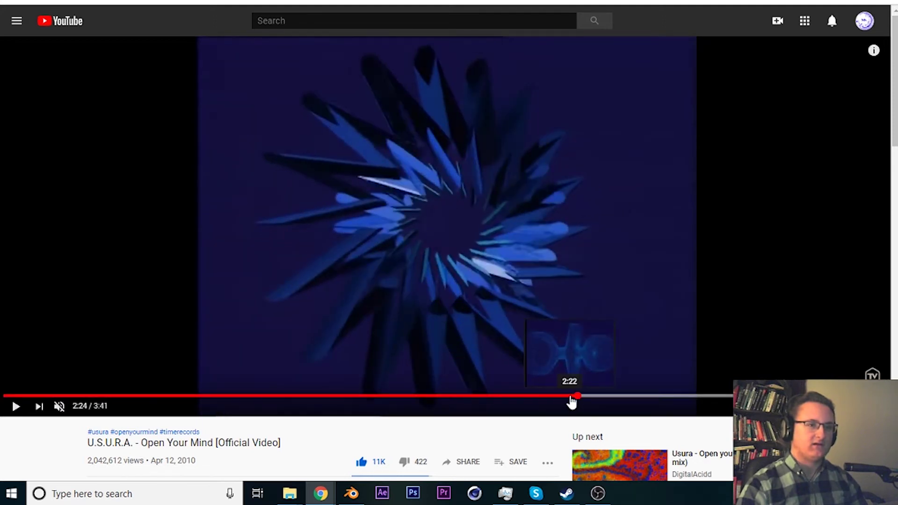
{"action": "left_click", "coordinate": [570, 397]}
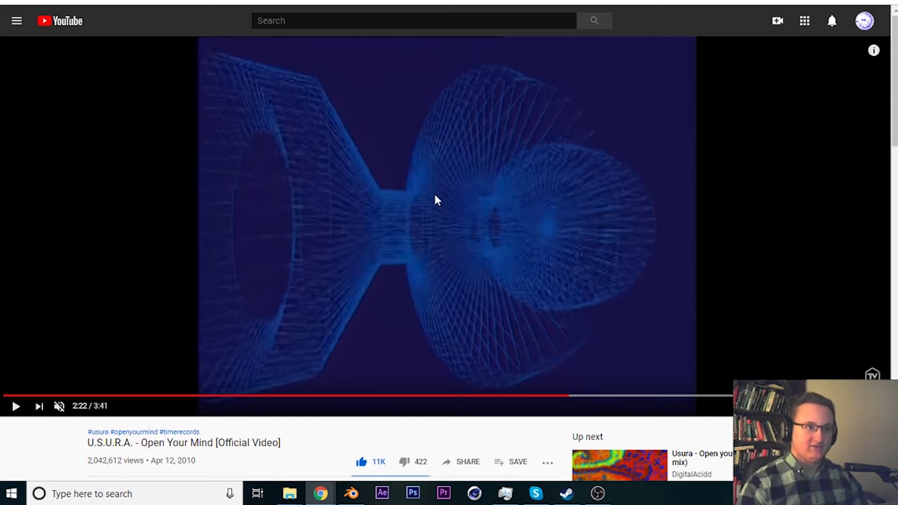
Step: Add a circle mesh and rotate it 90° so it stands upright
{"action": "left_click", "coordinate": [351, 492]}
{"action": "key", "text": "shift+a"}
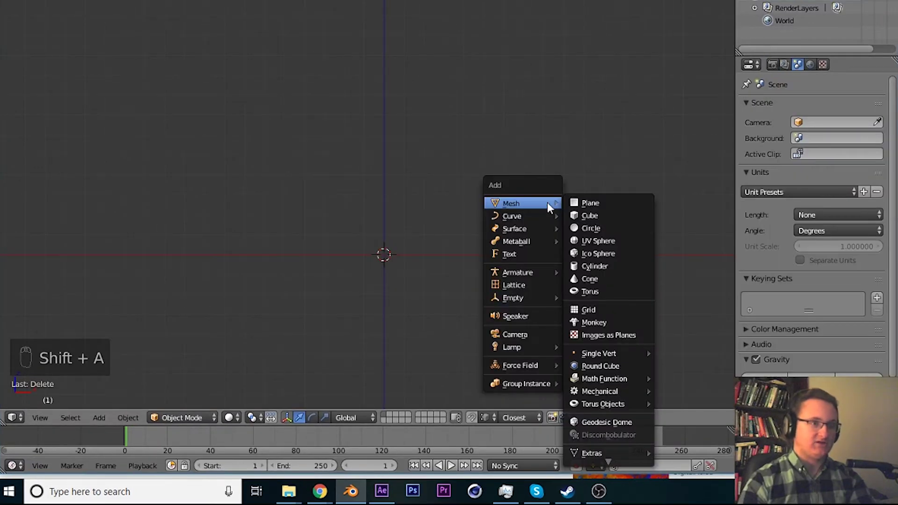
{"action": "left_click", "coordinate": [605, 226]}
{"action": "key", "text": "t"}
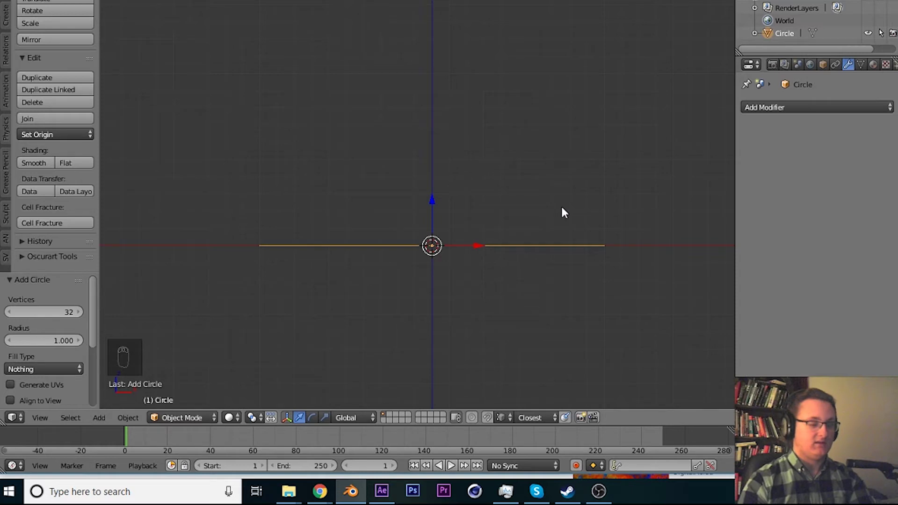
{"action": "key", "text": "r"}
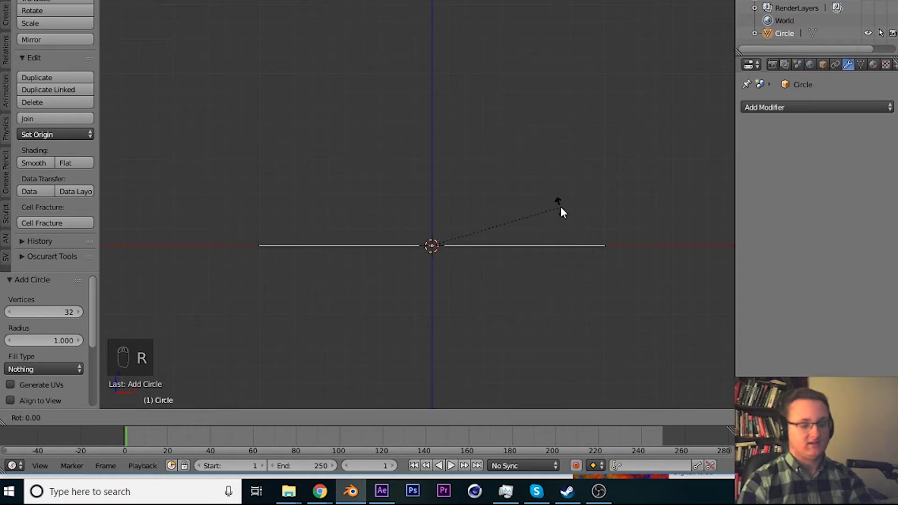
{"action": "type", "text": "90"}
{"action": "key", "text": "Return"}
{"action": "scroll", "coordinate": [562, 213], "scroll_direction": "down", "scroll_amount": 2}
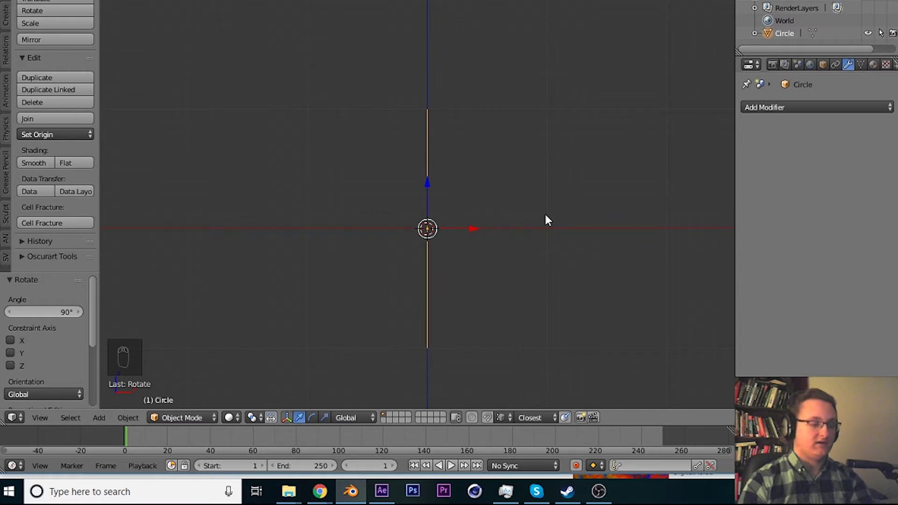
Step: Extrude the circle's vertices 0.211 along X into a thin vertical band
{"action": "key", "text": "Tab"}
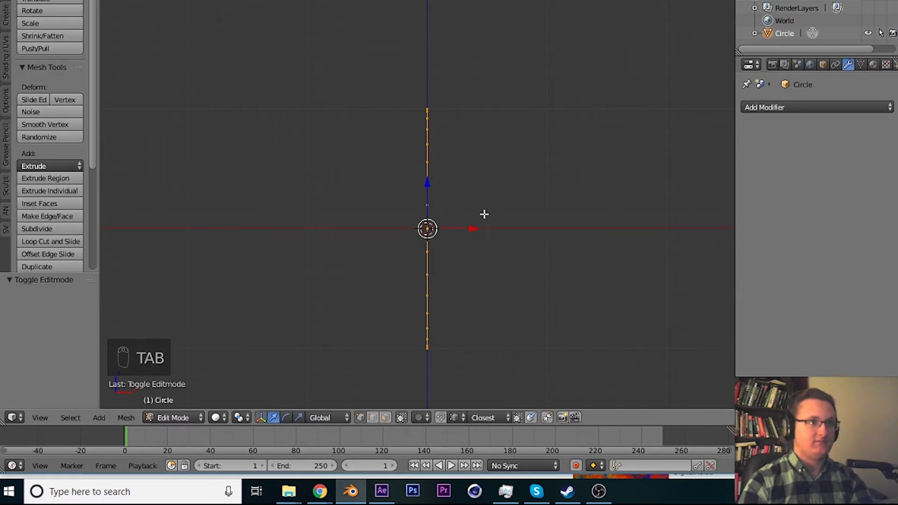
{"action": "key", "text": "e"}
{"action": "key", "text": "x"}
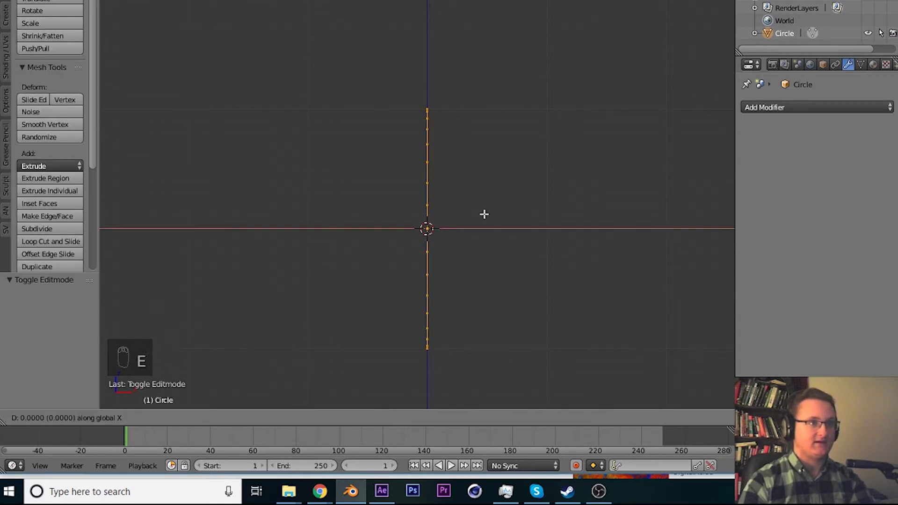
{"action": "left_click", "coordinate": [510, 213]}
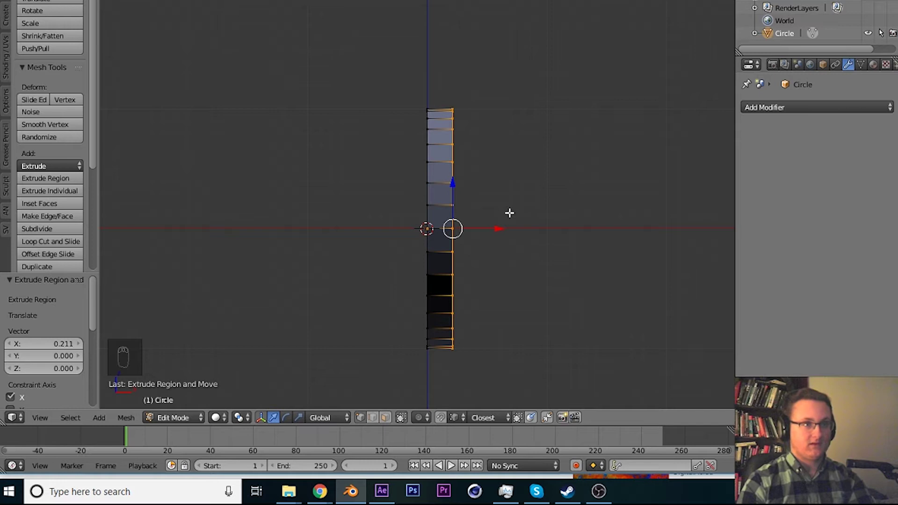
{"action": "key", "text": "Tab"}
Step: Add an X-axis Mirror modifier to the band and apply the circle's rotation
{"action": "left_click", "coordinate": [793, 108]}
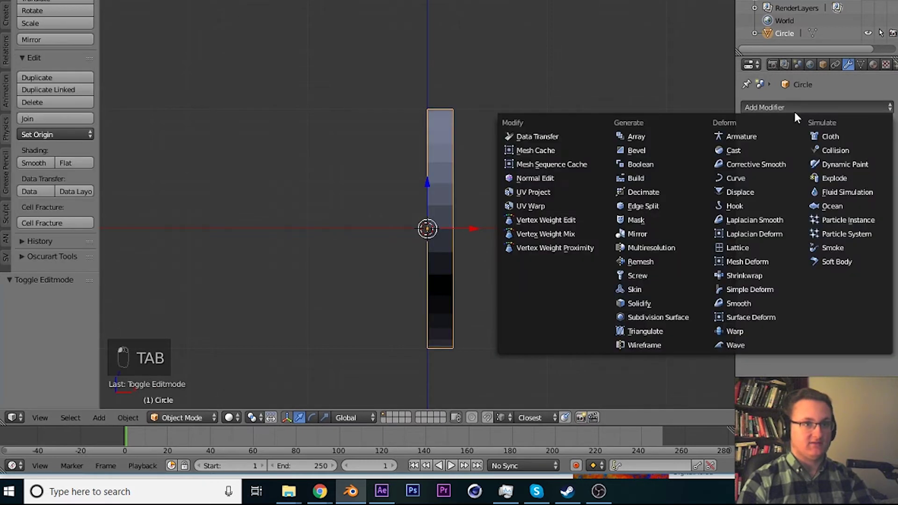
{"action": "left_click", "coordinate": [663, 233]}
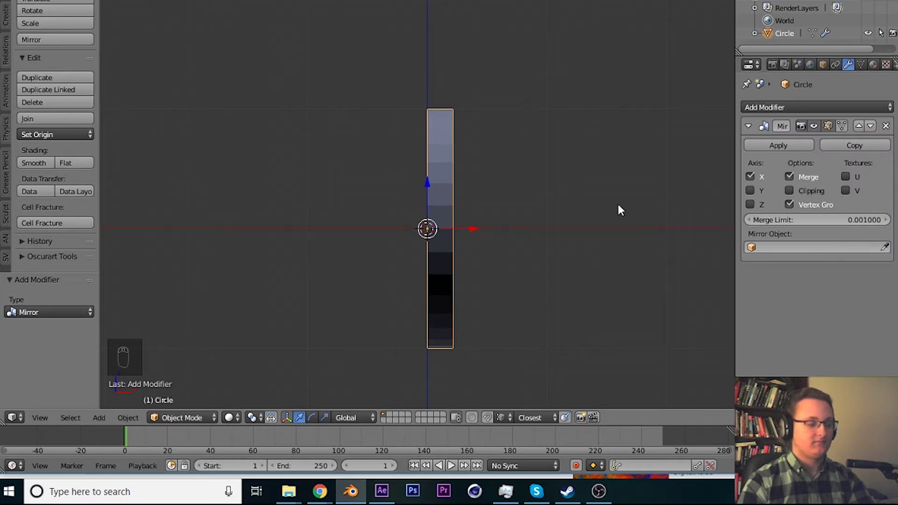
{"action": "key", "text": "ctrl+a"}
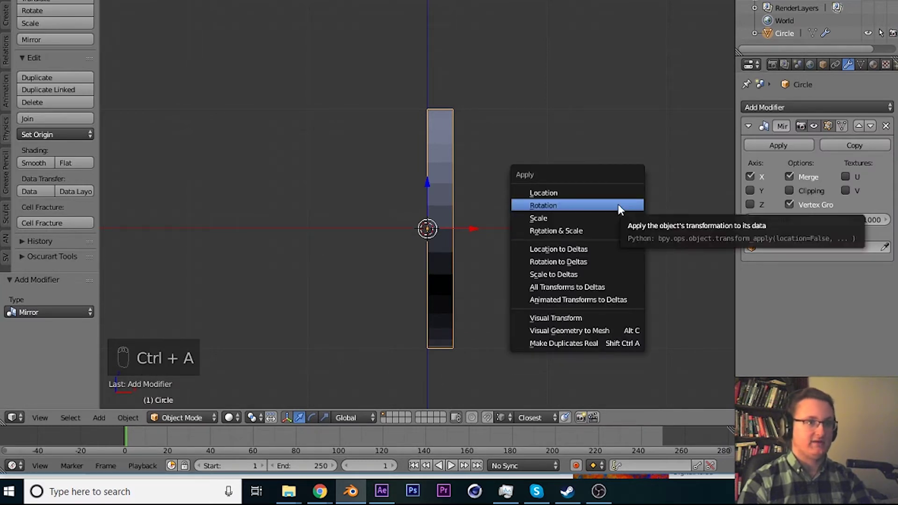
{"action": "left_click", "coordinate": [619, 208]}
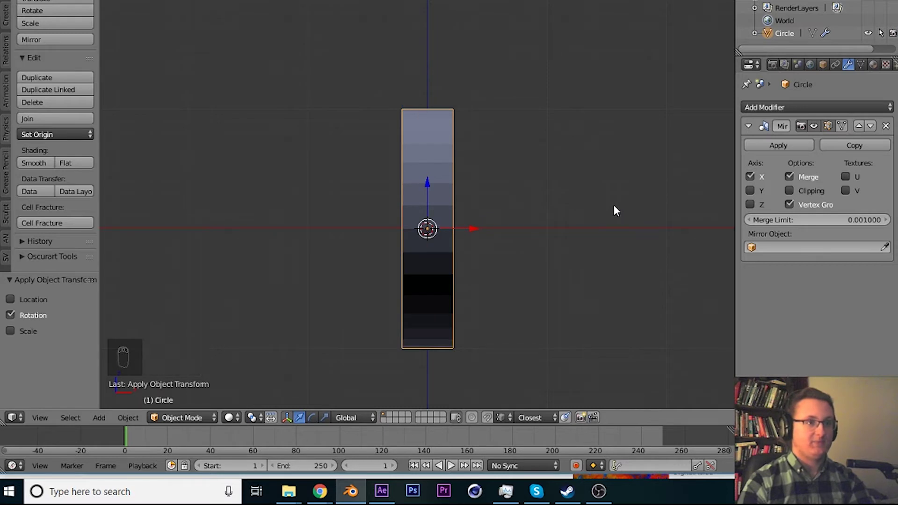
{"action": "left_click_drag", "start_coordinate": [612, 212], "coordinate": [591, 214]}
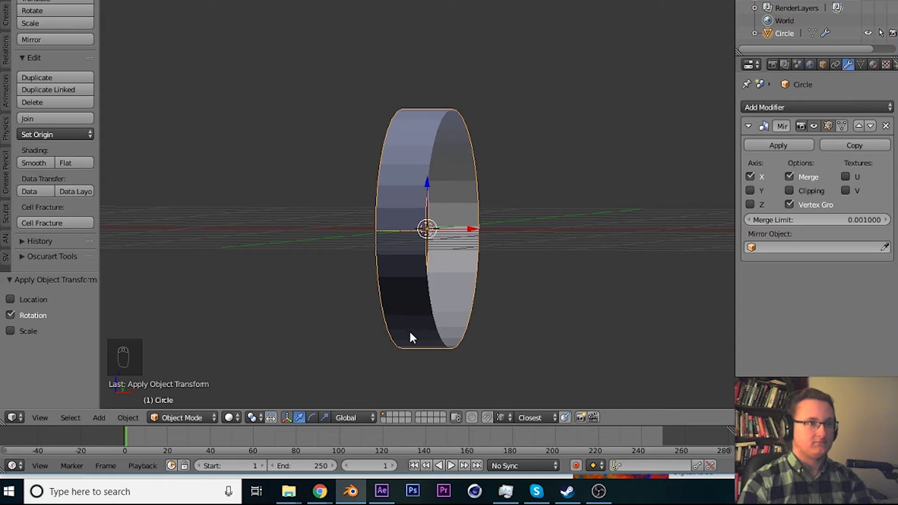
{"action": "left_click_drag", "start_coordinate": [404, 229], "coordinate": [453, 313]}
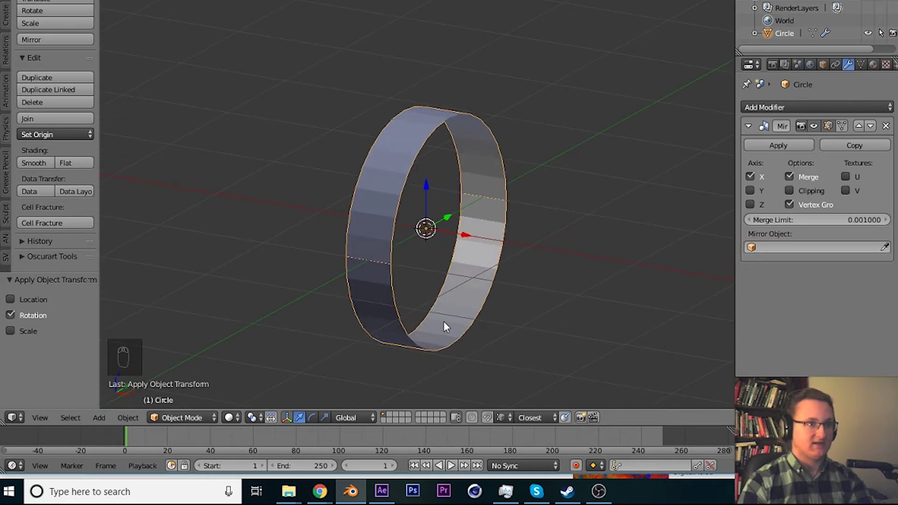
{"action": "left_click_drag", "start_coordinate": [469, 174], "coordinate": [487, 274]}
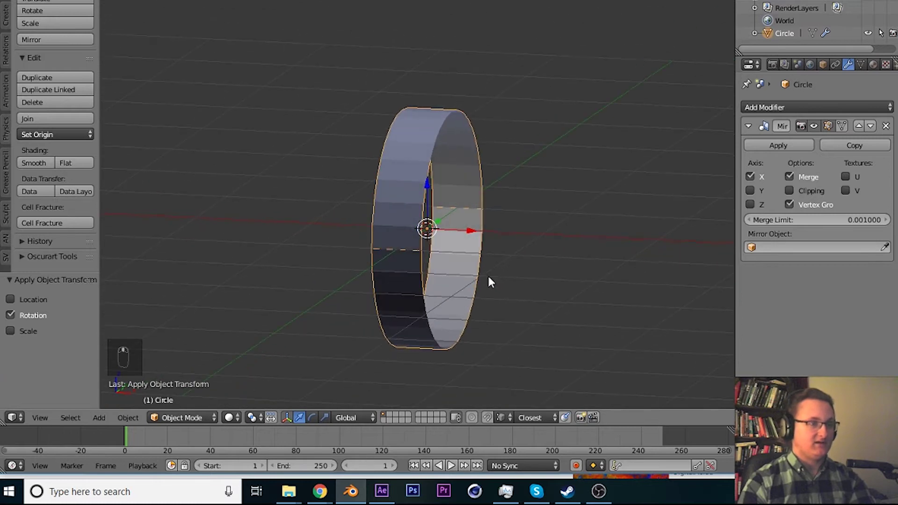
{"action": "key", "text": "Tab"}
Step: Select the whole ring mesh and recalculate its normals consistently
{"action": "key", "text": "n"}
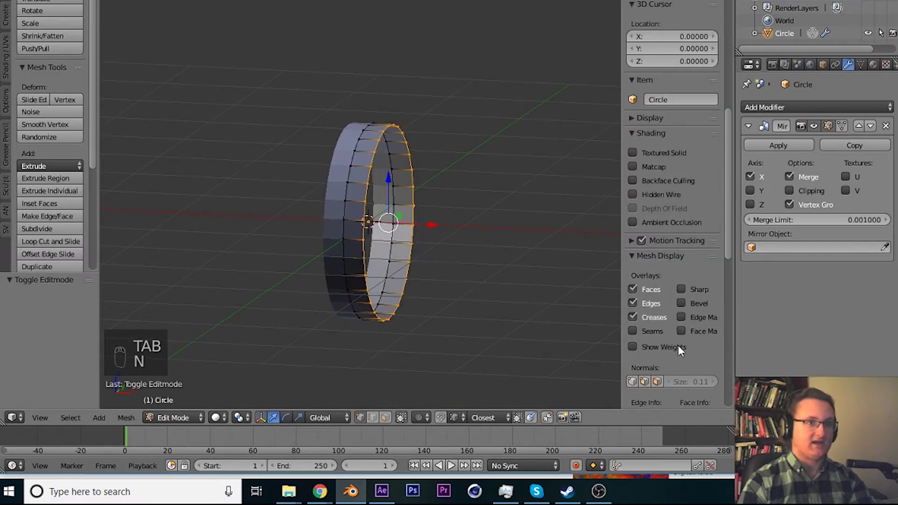
{"action": "left_click_drag", "start_coordinate": [533, 249], "coordinate": [492, 247]}
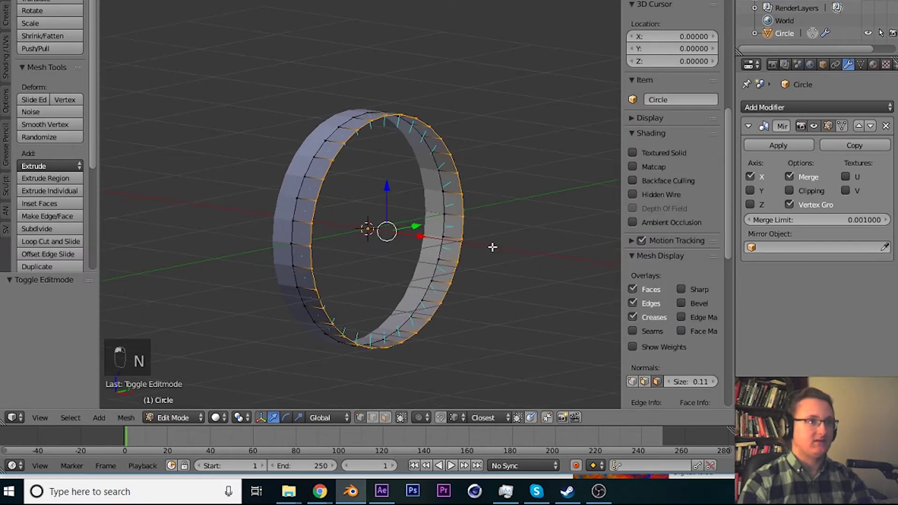
{"action": "scroll", "coordinate": [493, 247], "scroll_direction": "up", "scroll_amount": 1}
{"action": "key", "text": "a"}
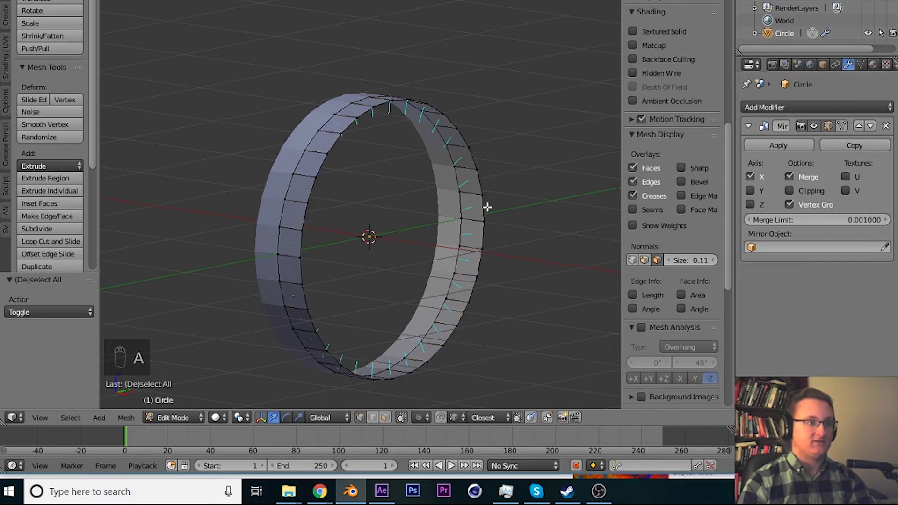
{"action": "key", "text": "a"}
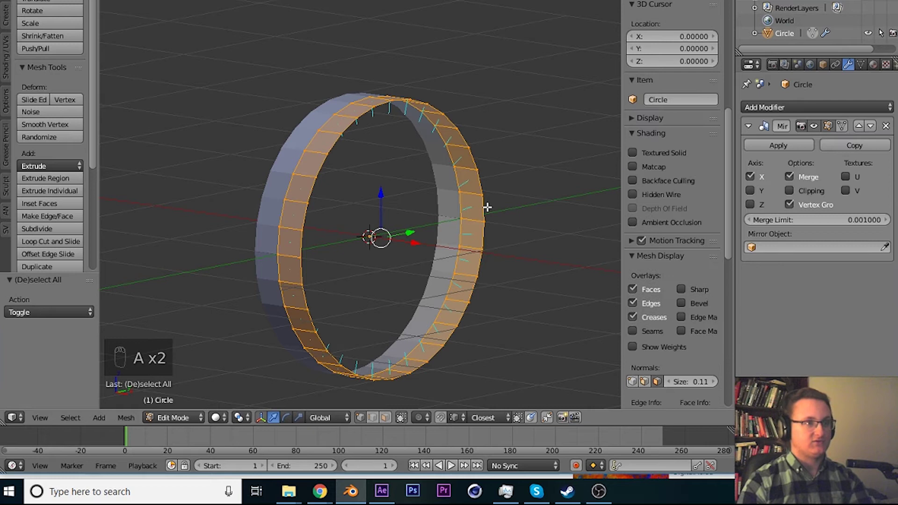
{"action": "key", "text": "ctrl+n"}
Step: In front view, extrude the ring's right edge loop in place
{"action": "key", "text": "KP_1"}
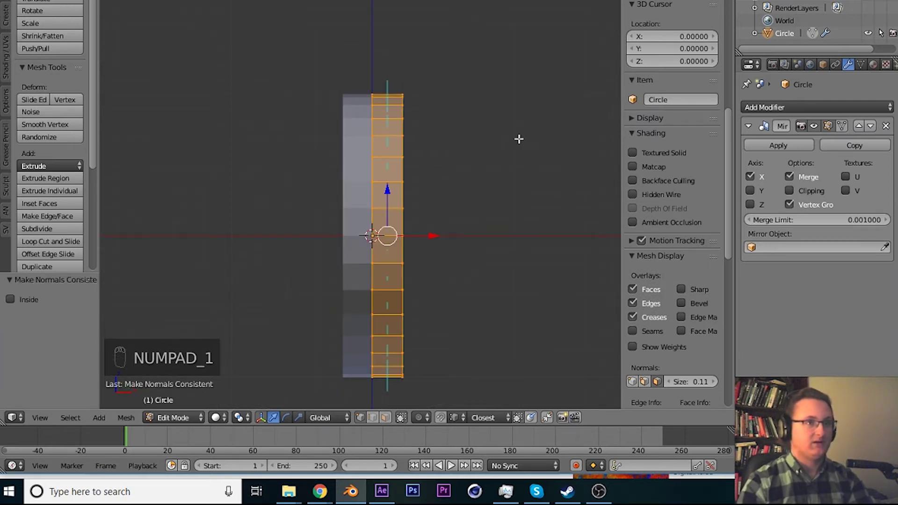
{"action": "key", "text": "t"}
{"action": "key", "text": "n"}
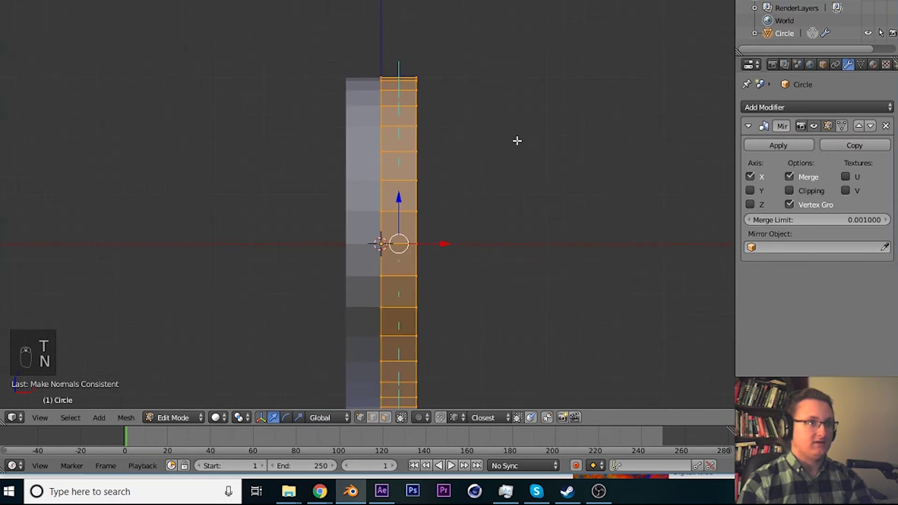
{"action": "scroll", "coordinate": [452, 153], "scroll_direction": "down", "scroll_amount": 1}
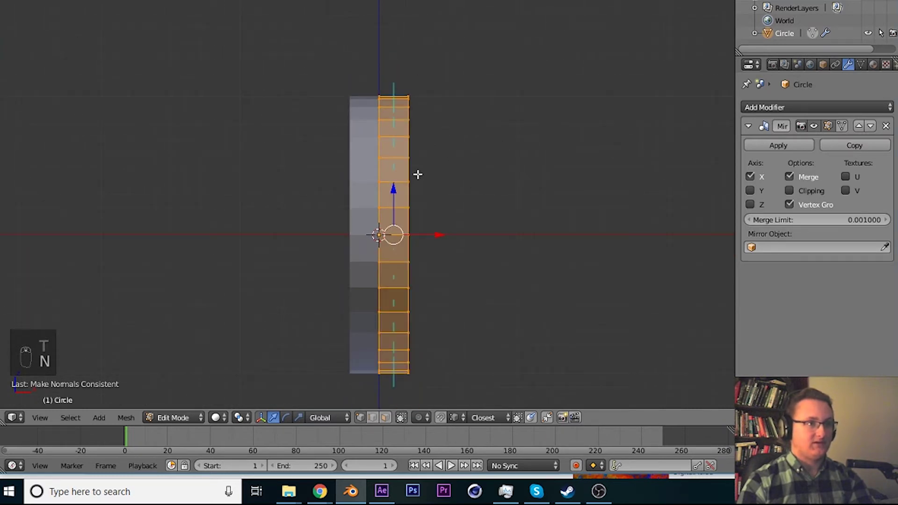
{"action": "right_click", "coordinate": [409, 185], "text": "alt"}
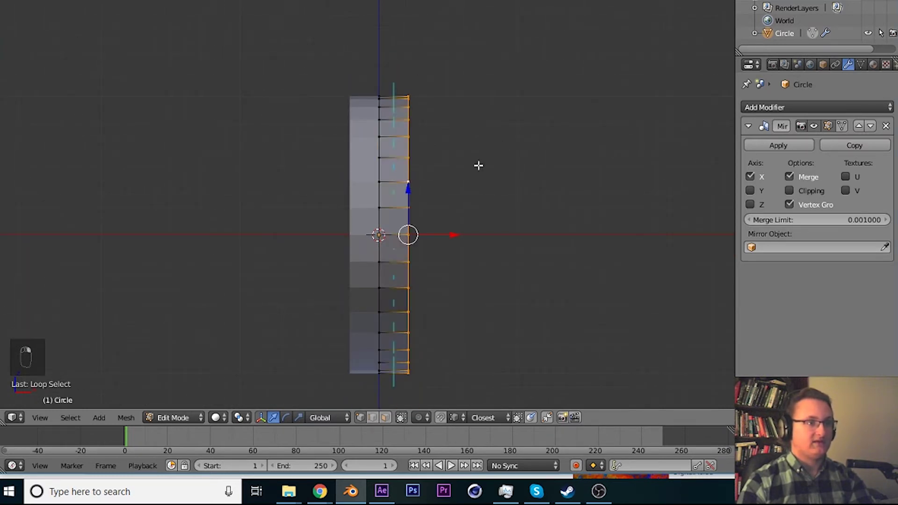
{"action": "key", "text": "e"}
{"action": "right_click", "coordinate": [526, 159]}
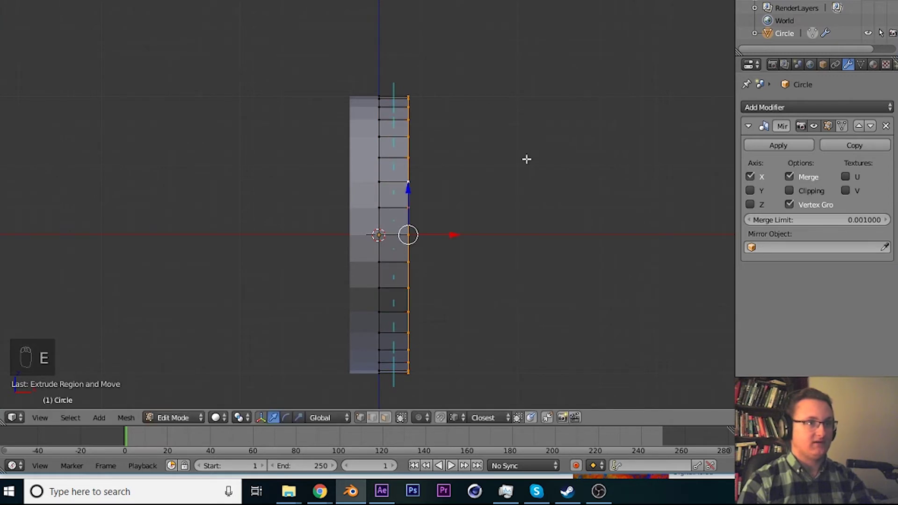
{"action": "key", "text": "s"}
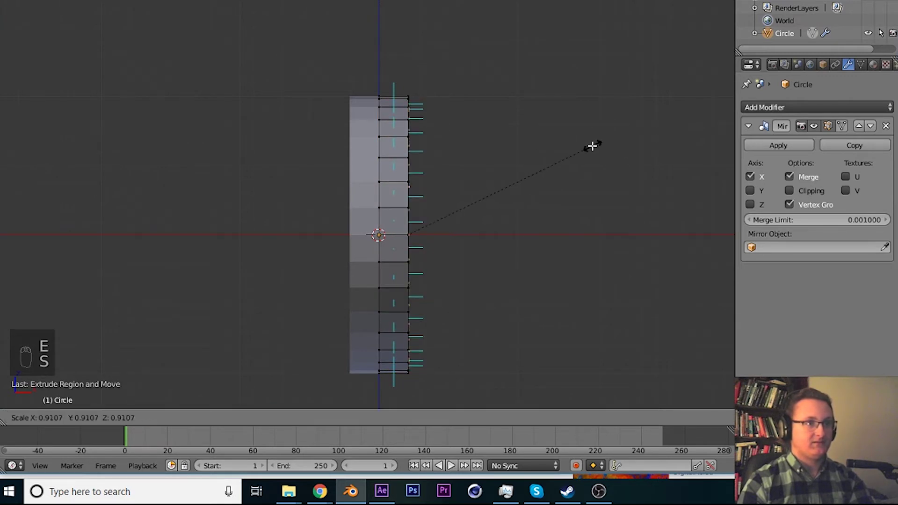
{"action": "right_click", "coordinate": [588, 146]}
{"action": "key", "text": "n"}
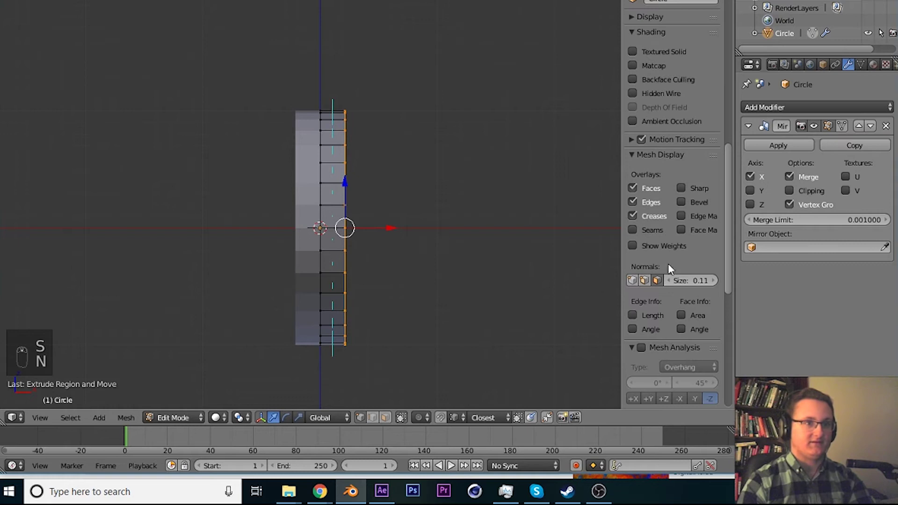
{"action": "key", "text": "n"}
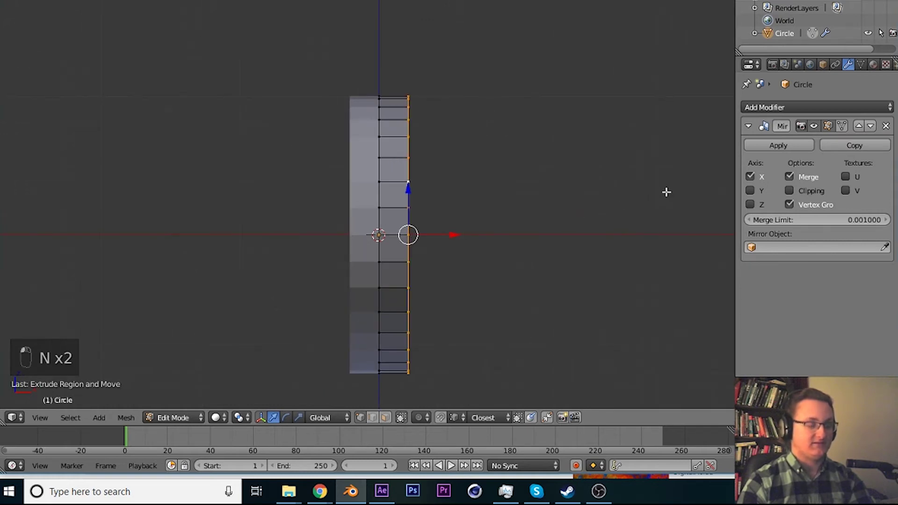
Step: Shrink the end loop, shift it along X, and extrude a narrow neck outward
{"action": "key", "text": "s"}
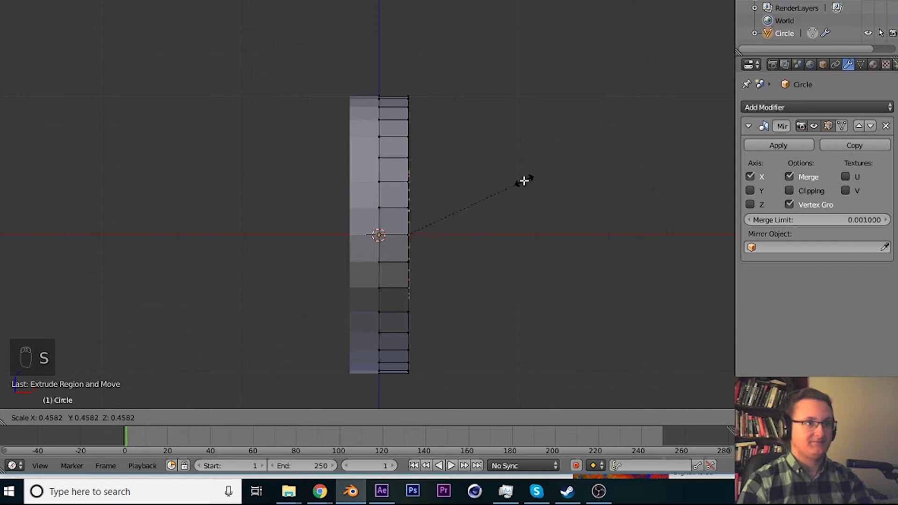
{"action": "left_click", "coordinate": [506, 183]}
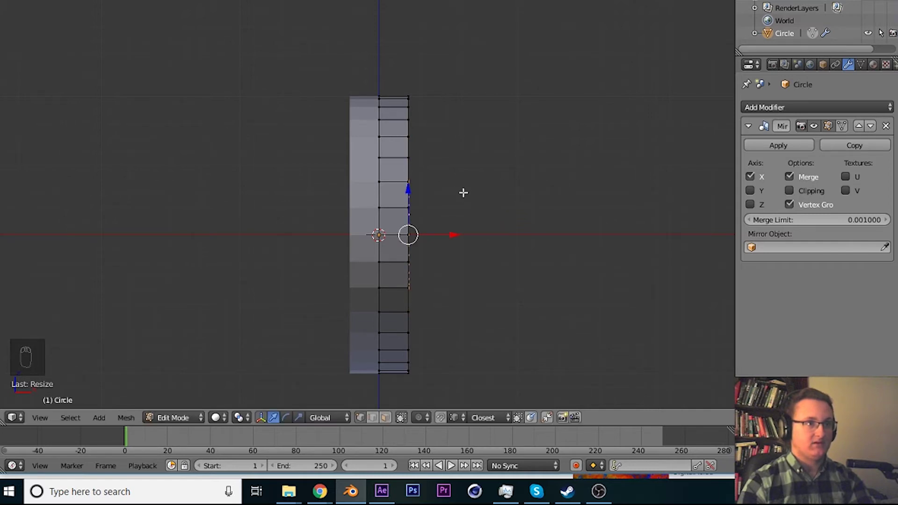
{"action": "key", "text": "g"}
{"action": "key", "text": "x"}
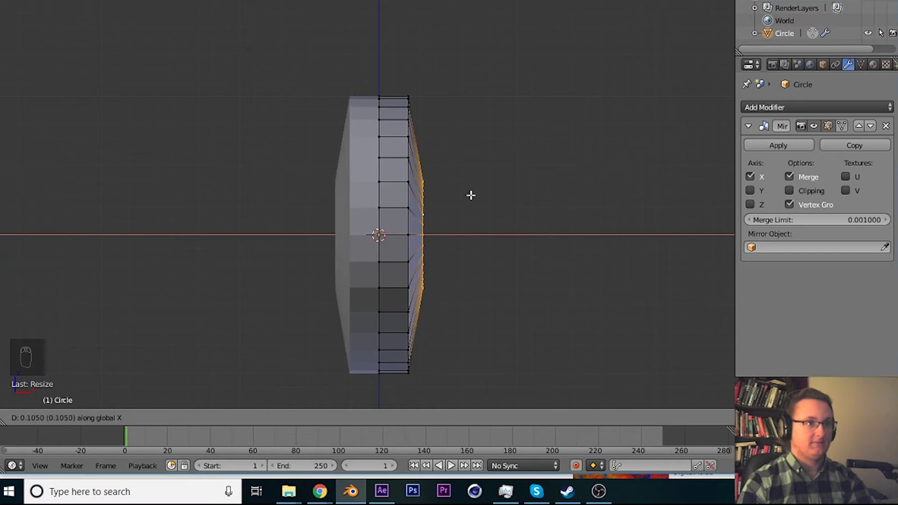
{"action": "left_click", "coordinate": [471, 195]}
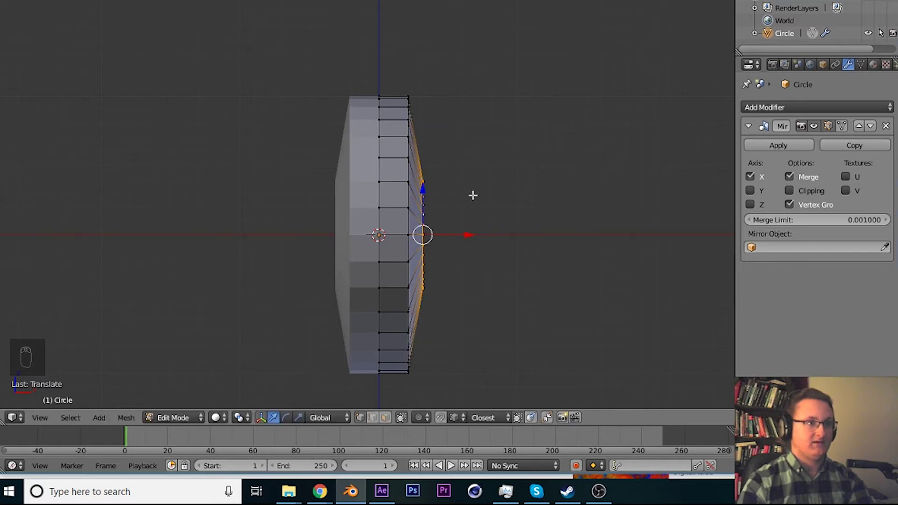
{"action": "key", "text": "e"}
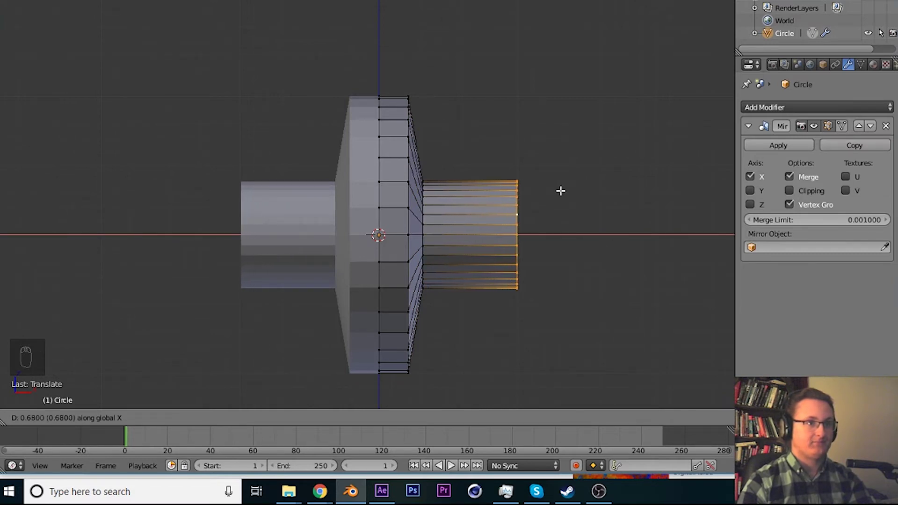
{"action": "left_click", "coordinate": [556, 191]}
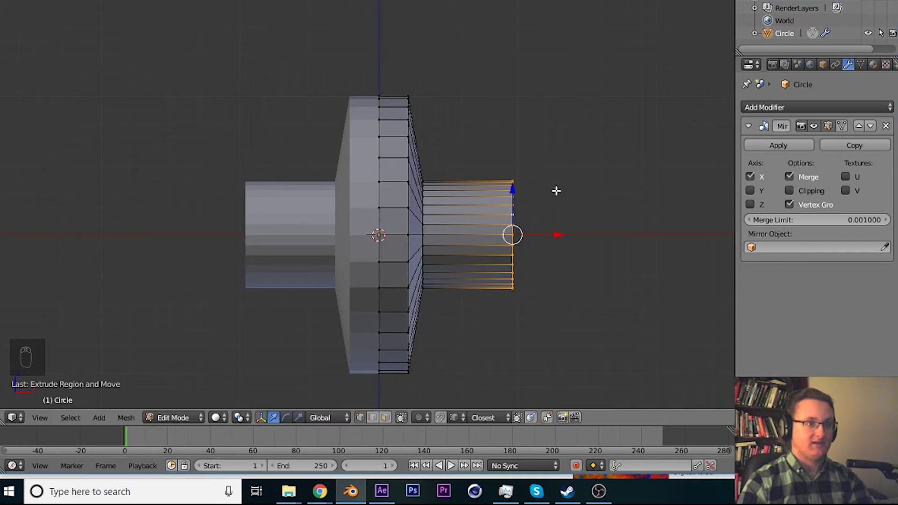
Step: Extrude and enlarge a flared rim, then extrude a wider end section along X
{"action": "key", "text": "e"}
{"action": "right_click", "coordinate": [556, 190]}
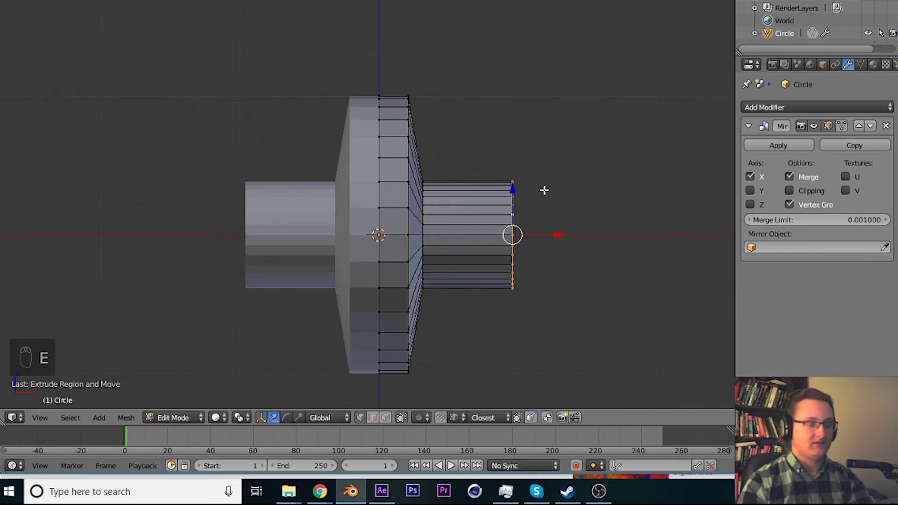
{"action": "key", "text": "g"}
{"action": "key", "text": "x"}
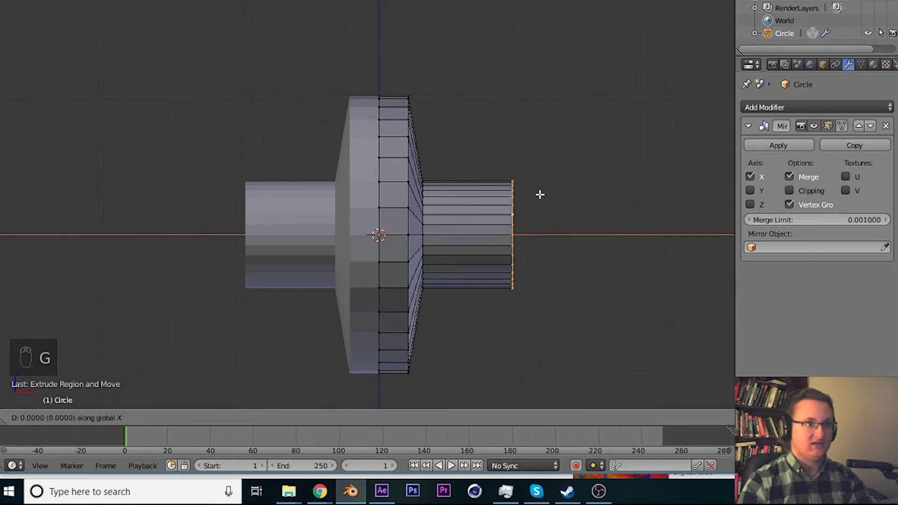
{"action": "left_click", "coordinate": [565, 193]}
{"action": "key", "text": "s"}
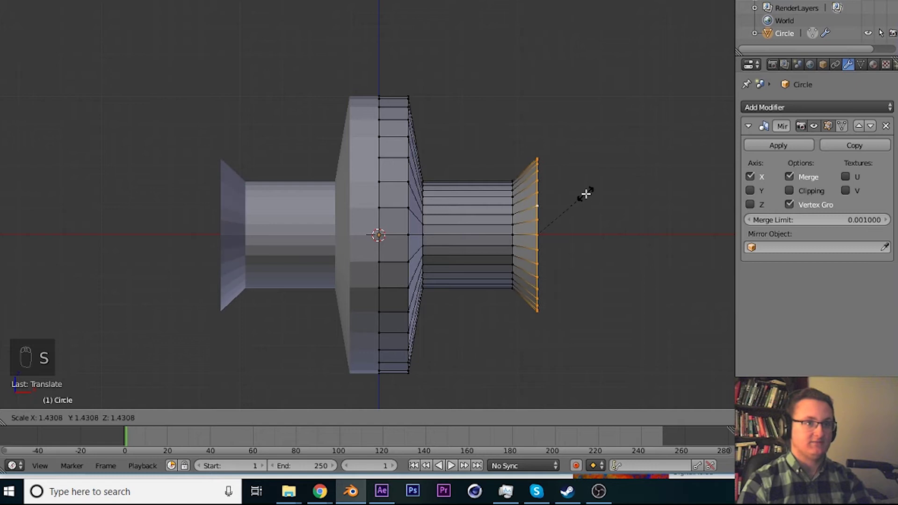
{"action": "left_click", "coordinate": [585, 195]}
{"action": "left_click_drag", "start_coordinate": [595, 220], "coordinate": [530, 232]}
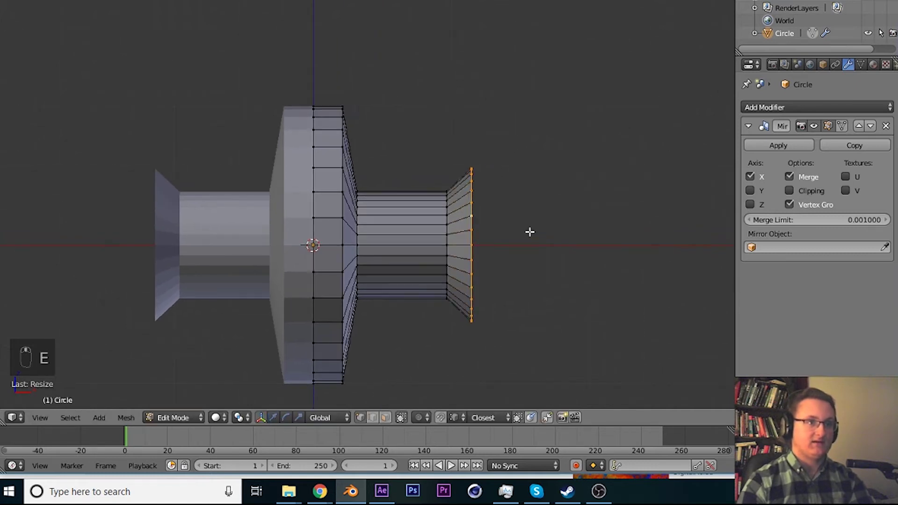
{"action": "key", "text": "e"}
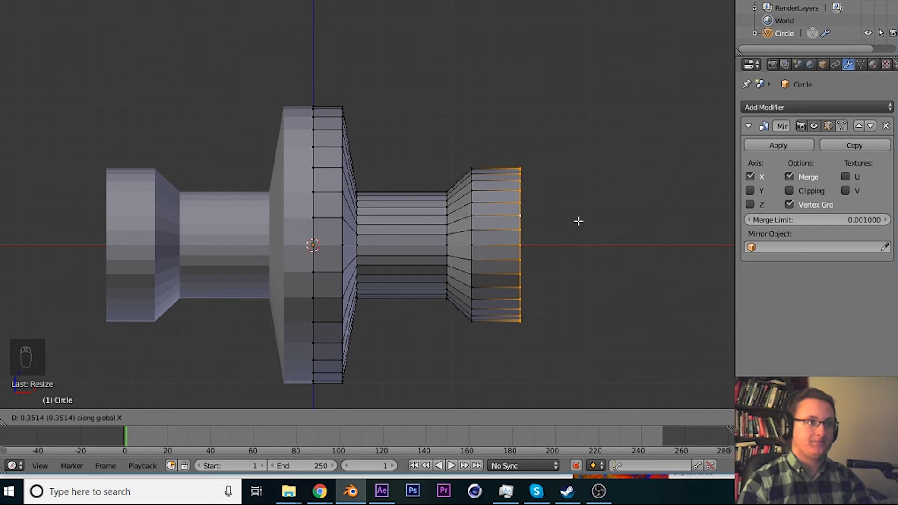
{"action": "left_click", "coordinate": [578, 221]}
Step: In wireframe view, box-select the flared section, duplicate it and flip the copy with scale X -1
{"action": "key", "text": "z"}
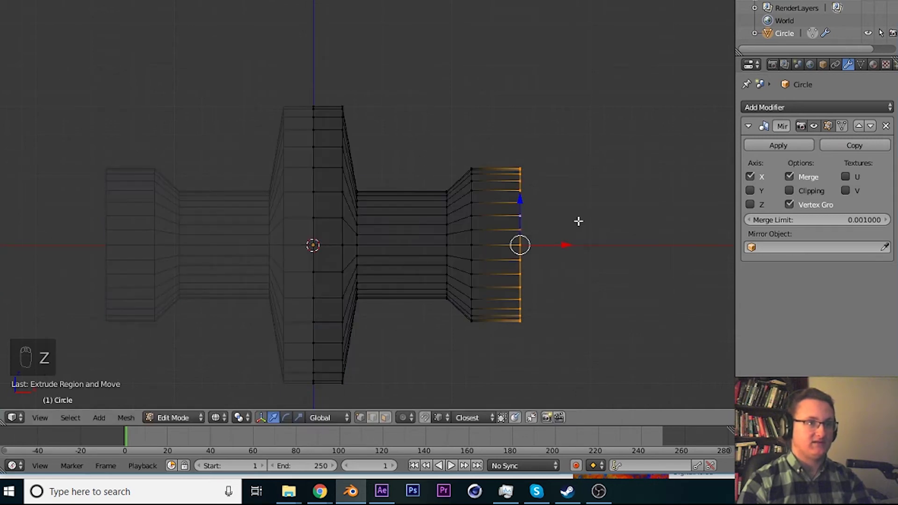
{"action": "key", "text": "a"}
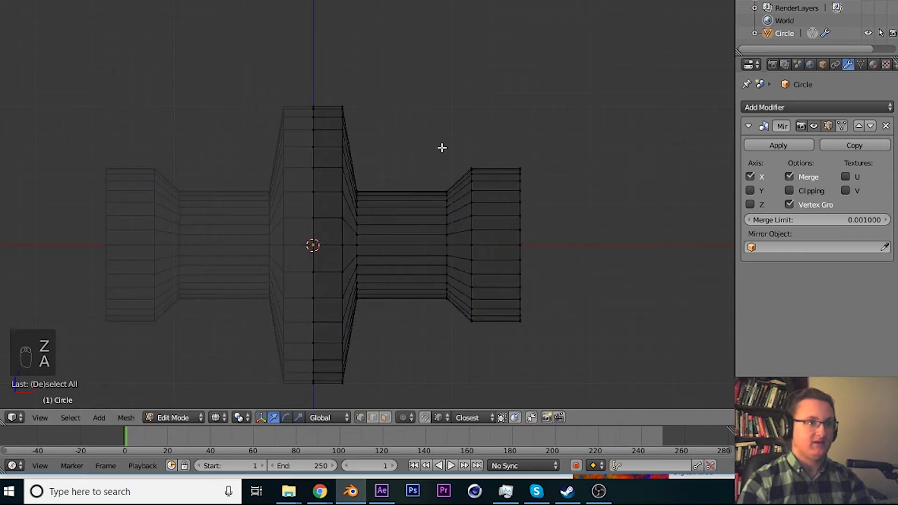
{"action": "key", "text": "b"}
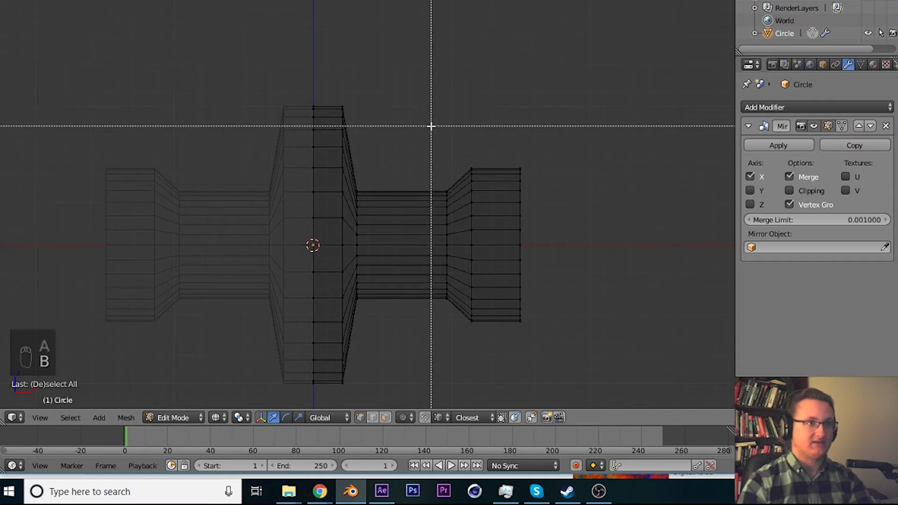
{"action": "left_click_drag", "start_coordinate": [430, 126], "coordinate": [497, 333]}
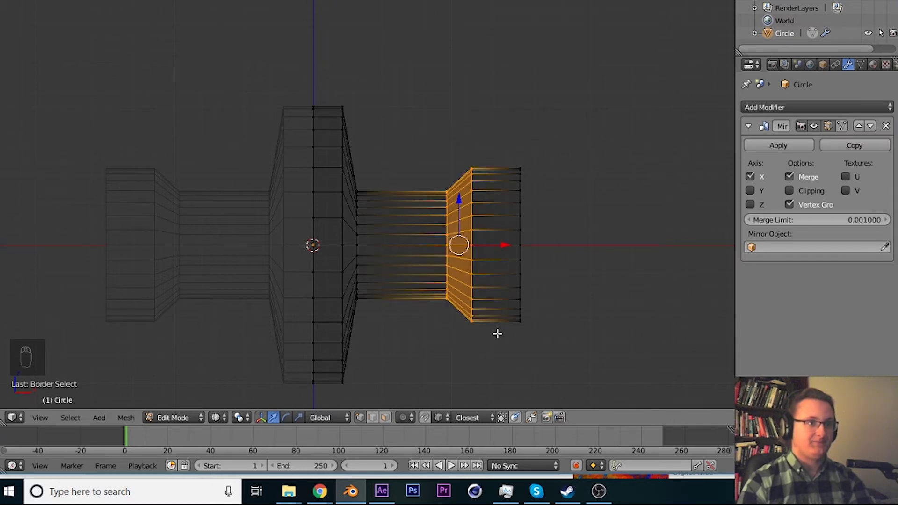
{"action": "key", "text": "shift+d"}
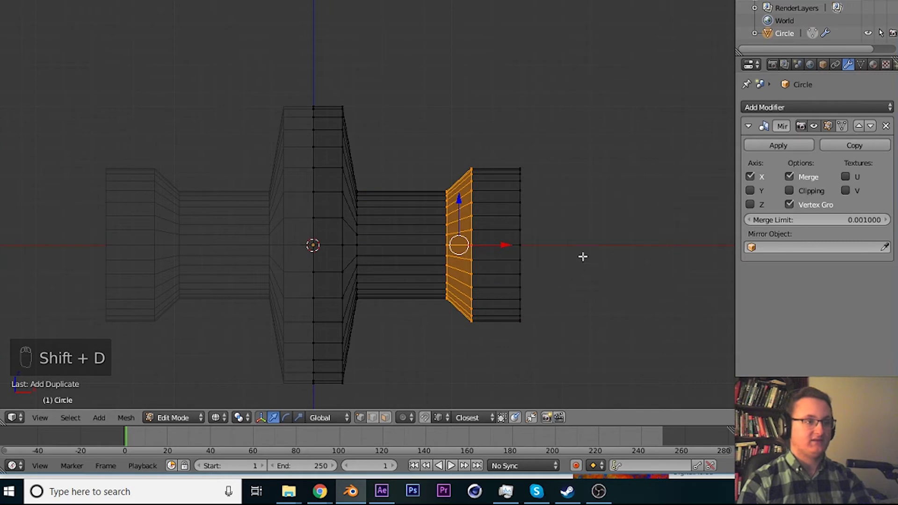
{"action": "type", "text": "sx"}
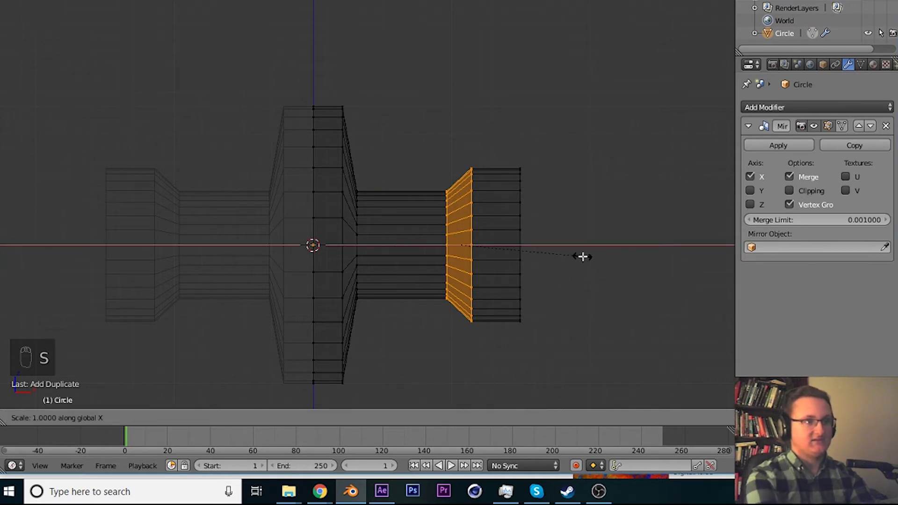
{"action": "type", "text": "-1"}
{"action": "key", "text": "Return"}
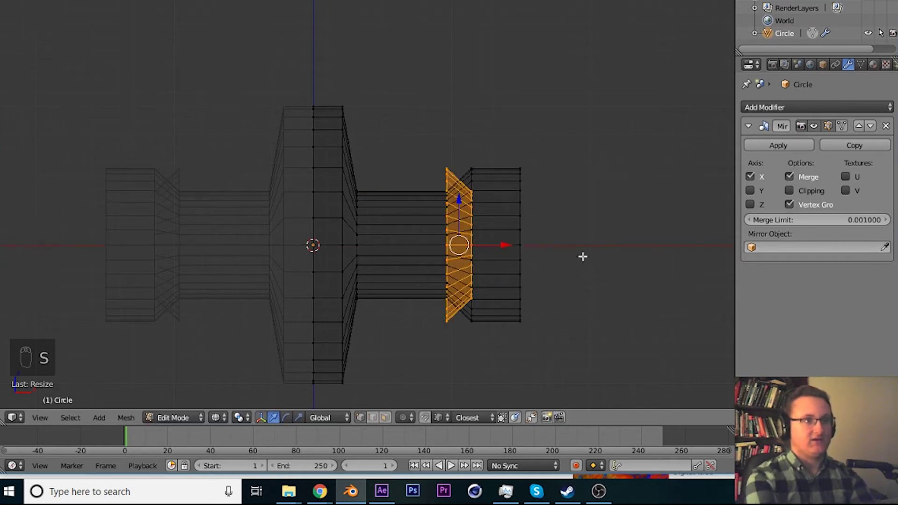
{"action": "left_click", "coordinate": [441, 418]}
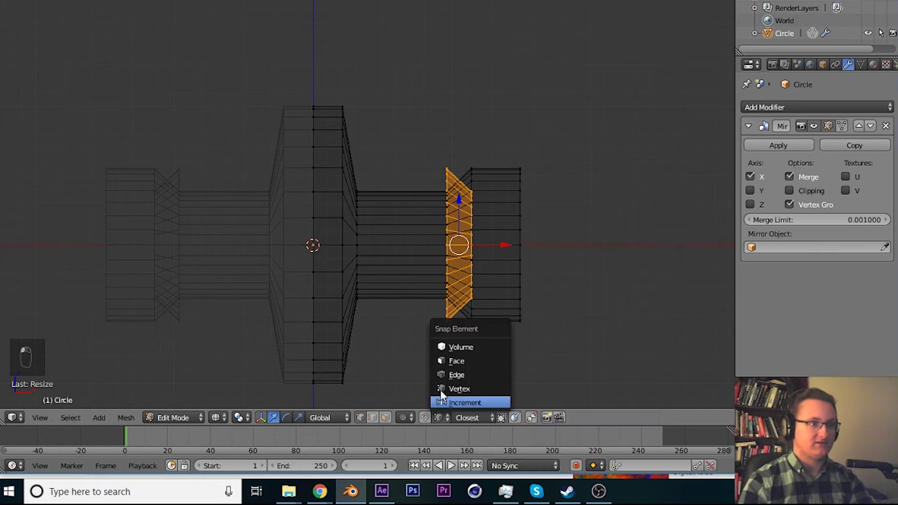
Step: Set snapping to Vertex and move the flipped copy along X onto the wide section's right end
{"action": "left_click", "coordinate": [461, 388]}
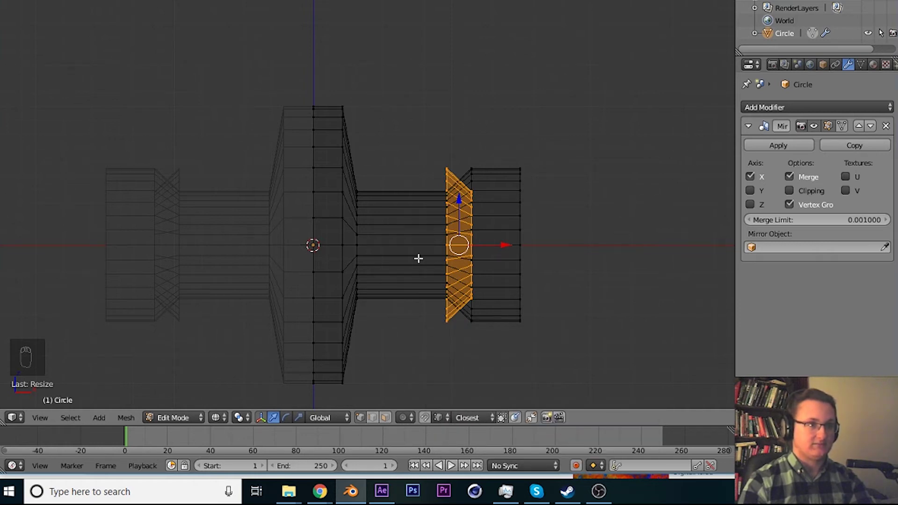
{"action": "key", "text": "g"}
{"action": "key", "text": "x"}
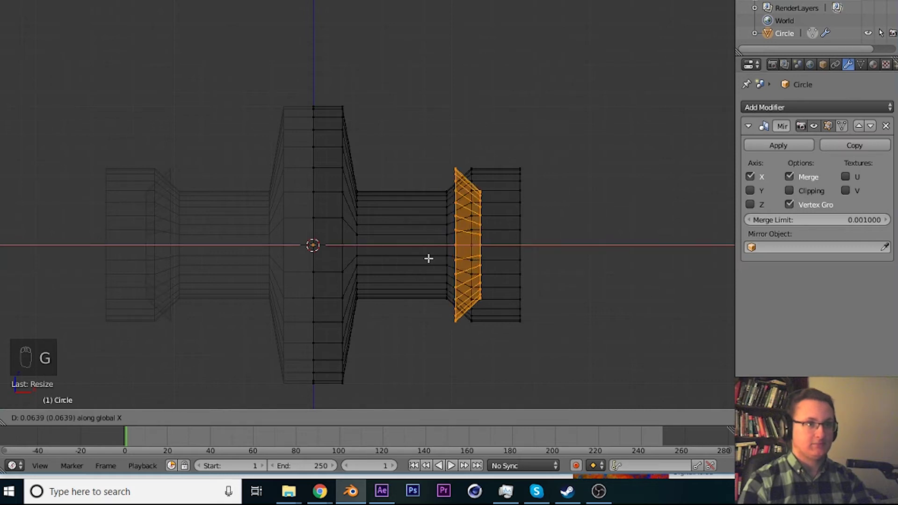
{"action": "left_click", "coordinate": [505, 263]}
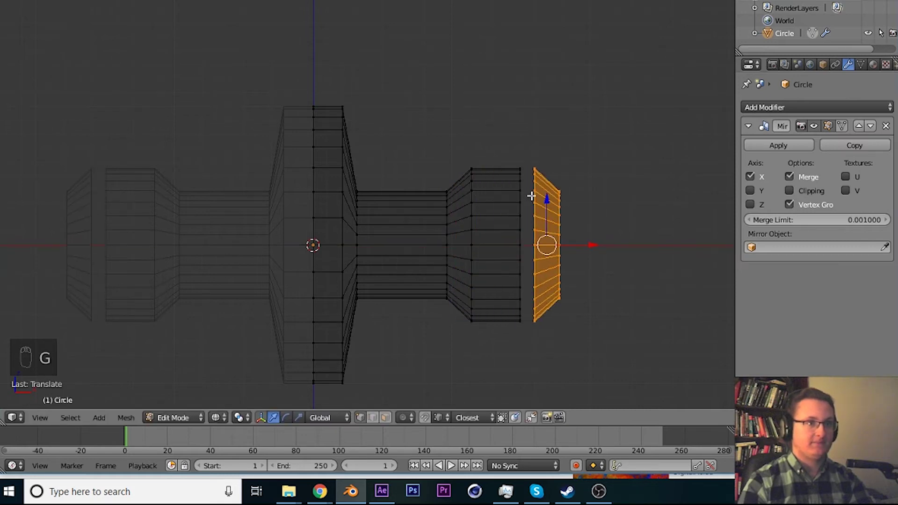
{"action": "key", "text": "g"}
{"action": "key", "text": "x"}
{"action": "left_click", "coordinate": [532, 196]}
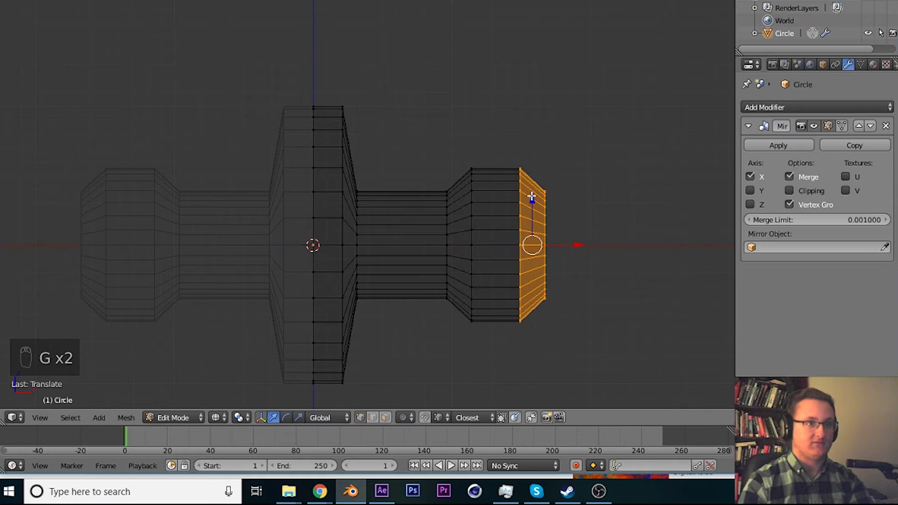
{"action": "key", "text": "ctrl+z"}
{"action": "key", "text": "g"}
{"action": "key", "text": "x"}
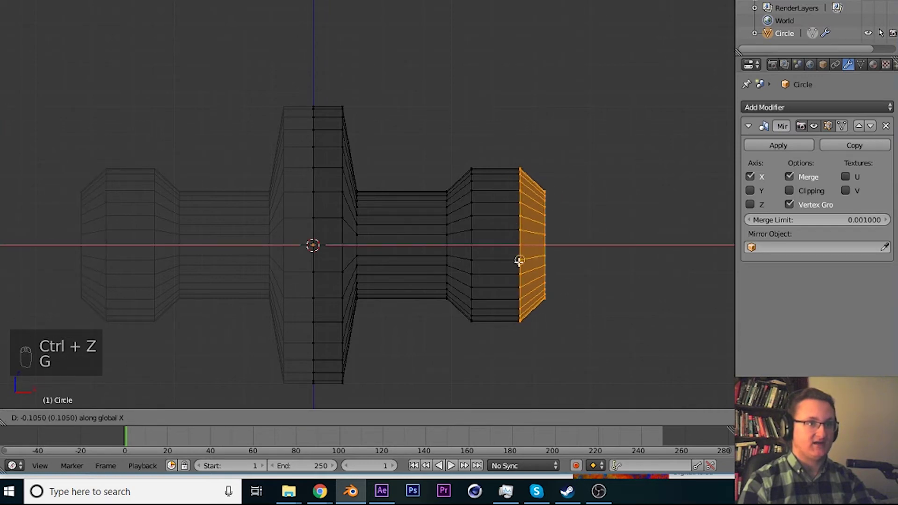
{"action": "left_click", "coordinate": [533, 225]}
{"action": "scroll", "coordinate": [520, 245], "scroll_direction": "up", "scroll_amount": 1}
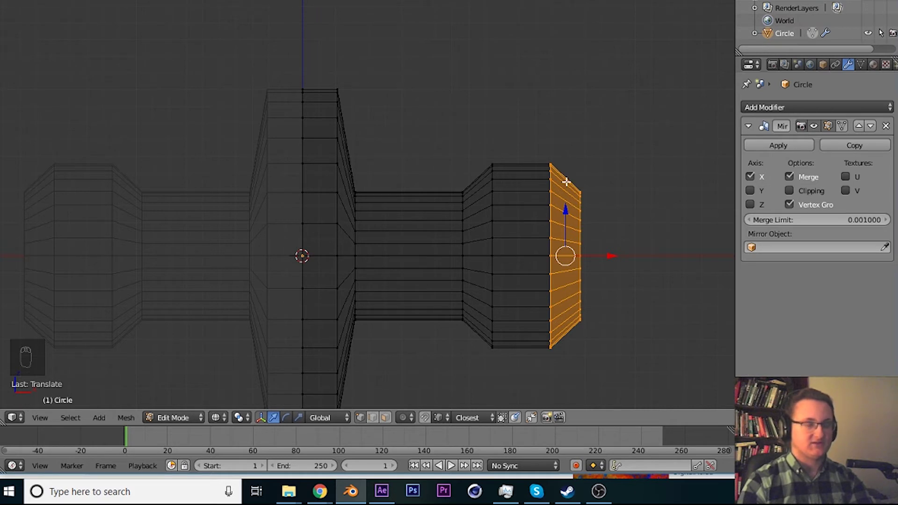
{"action": "scroll", "coordinate": [483, 261], "scroll_direction": "down", "scroll_amount": 1}
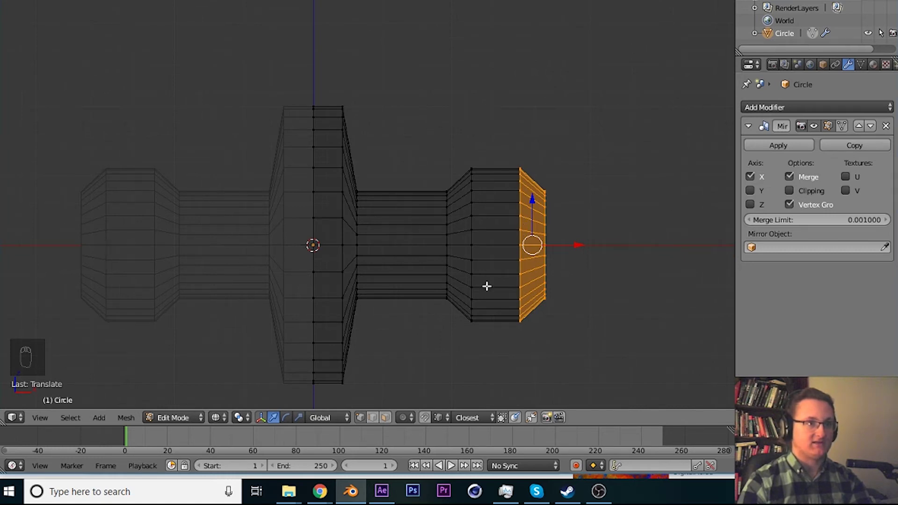
Step: In solid view, select the entire mesh, run Remove Doubles, and recalculate normals
{"action": "key", "text": "z"}
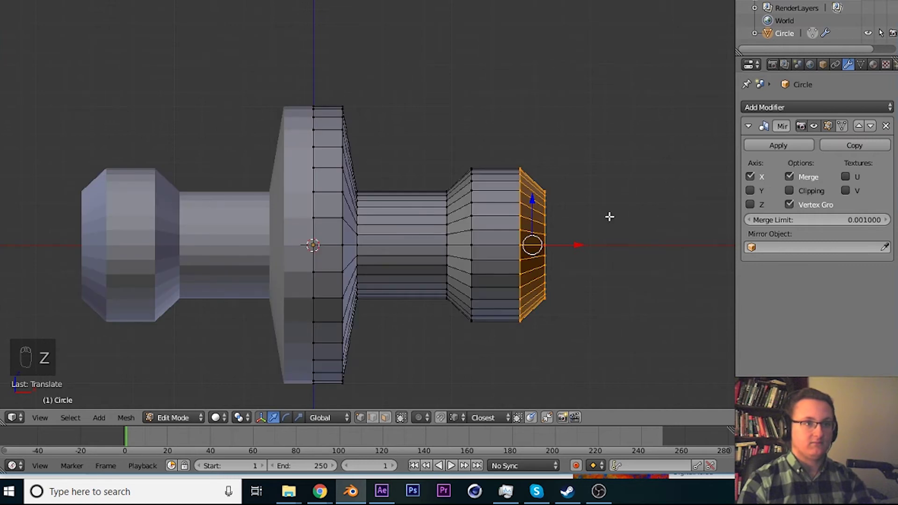
{"action": "key", "text": "a"}
{"action": "key", "text": "a"}
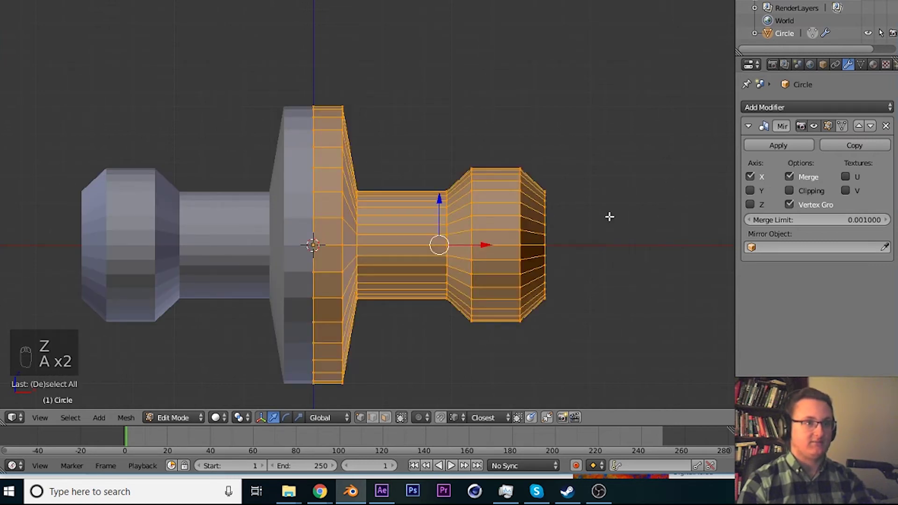
{"action": "key", "text": "w"}
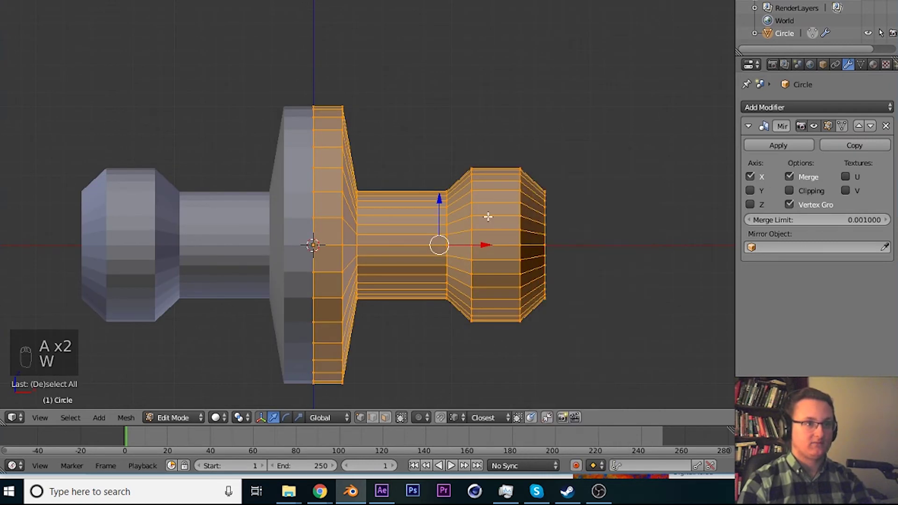
{"action": "key", "text": "a"}
{"action": "key", "text": "a"}
{"action": "key", "text": "a"}
{"action": "key", "text": "w"}
{"action": "left_click", "coordinate": [658, 210]}
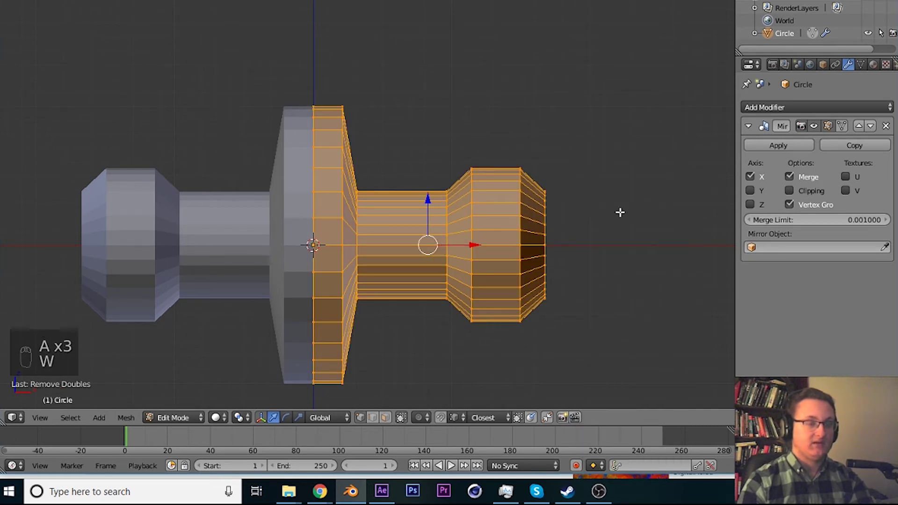
{"action": "key", "text": "w"}
{"action": "left_click", "coordinate": [619, 213]}
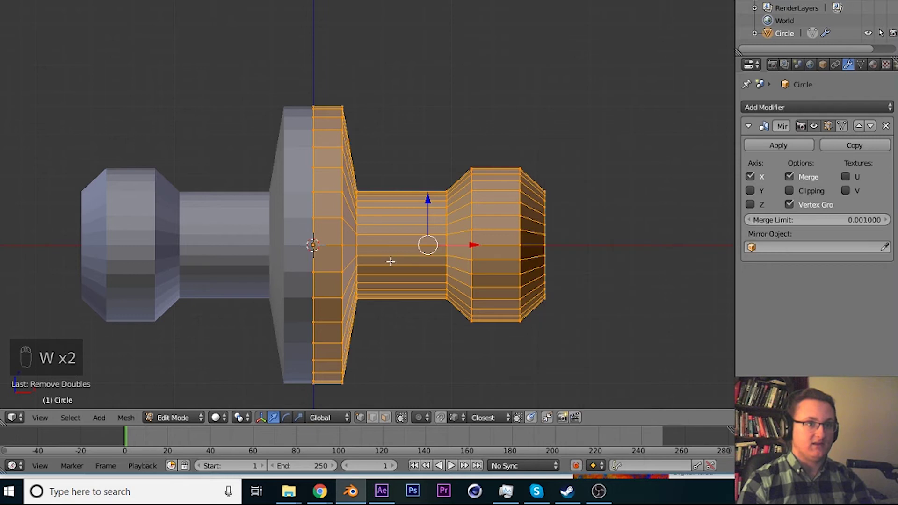
{"action": "key", "text": "ctrl+n"}
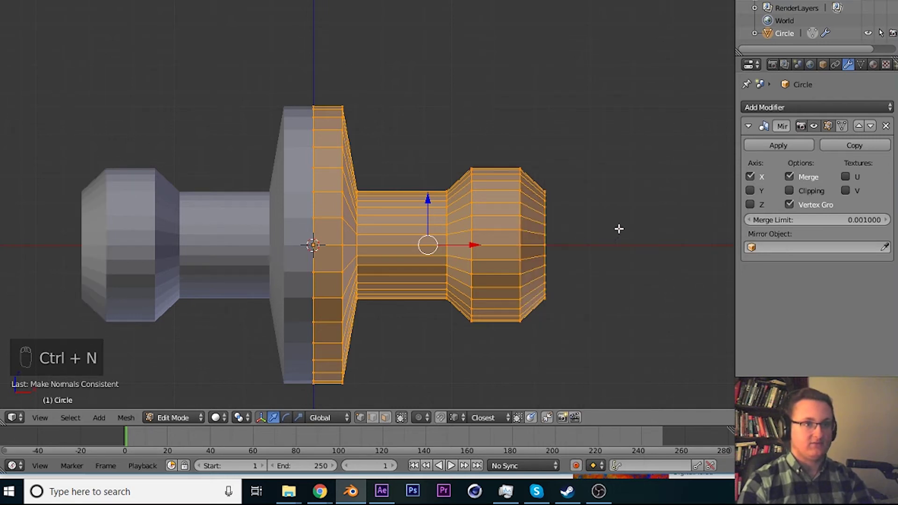
{"action": "left_click_drag", "start_coordinate": [618, 229], "coordinate": [536, 241]}
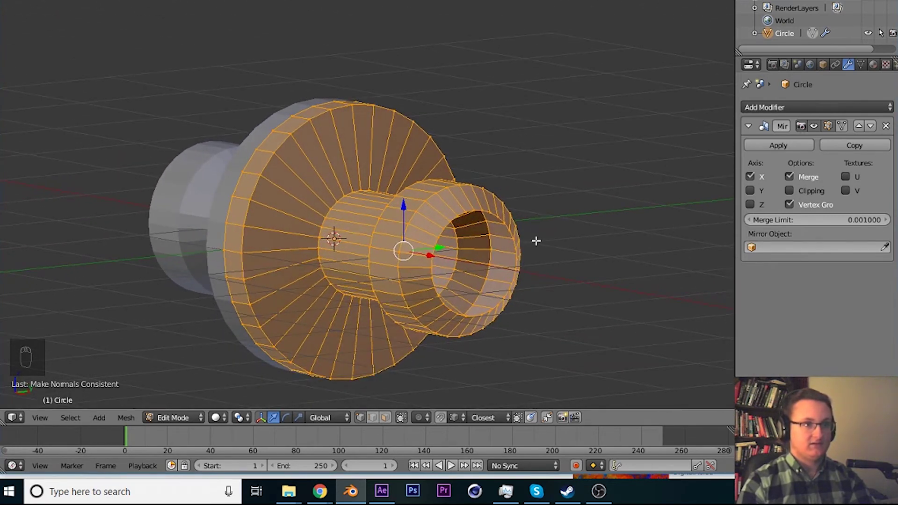
Step: Select the opening's inner rim loop and extrude-shrink two smaller loops inward
{"action": "right_click", "coordinate": [511, 233], "text": "alt"}
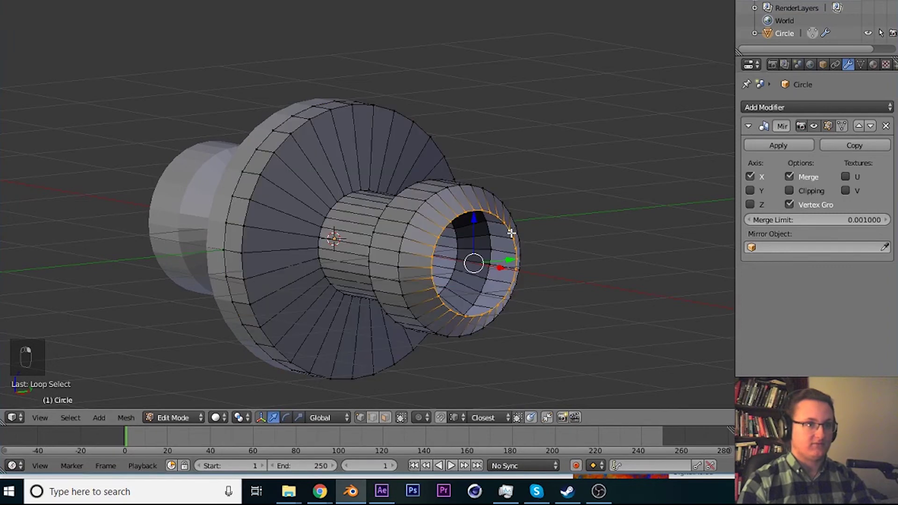
{"action": "key", "text": "e"}
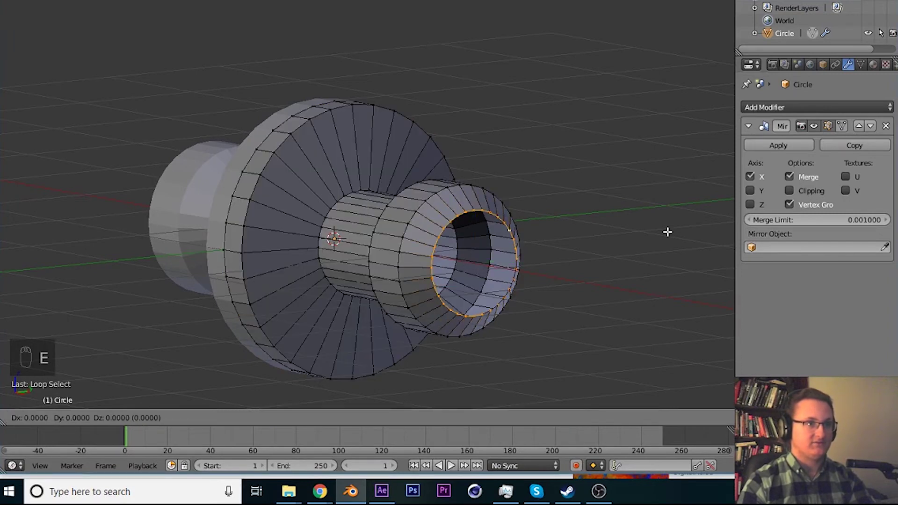
{"action": "right_click", "coordinate": [667, 232]}
{"action": "key", "text": "s"}
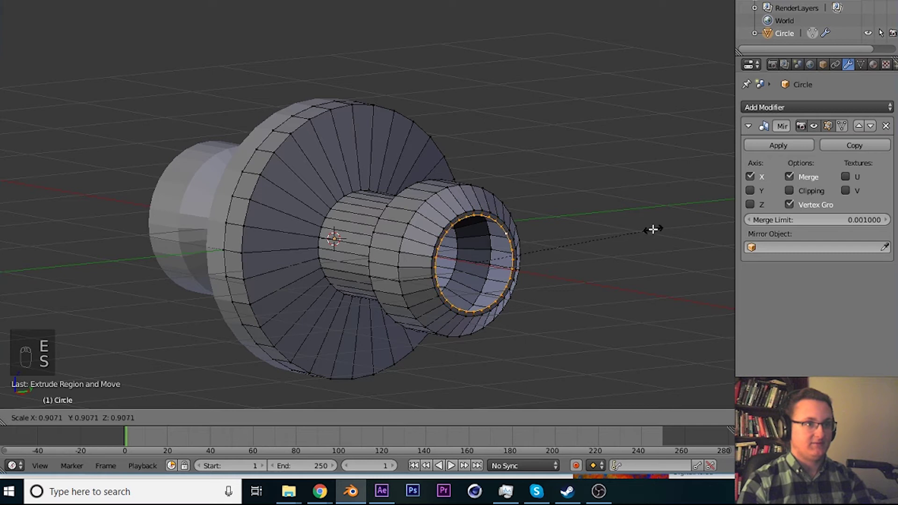
{"action": "left_click", "coordinate": [614, 231]}
{"action": "scroll", "coordinate": [622, 232], "scroll_direction": "up", "scroll_amount": 2}
{"action": "key", "text": "e"}
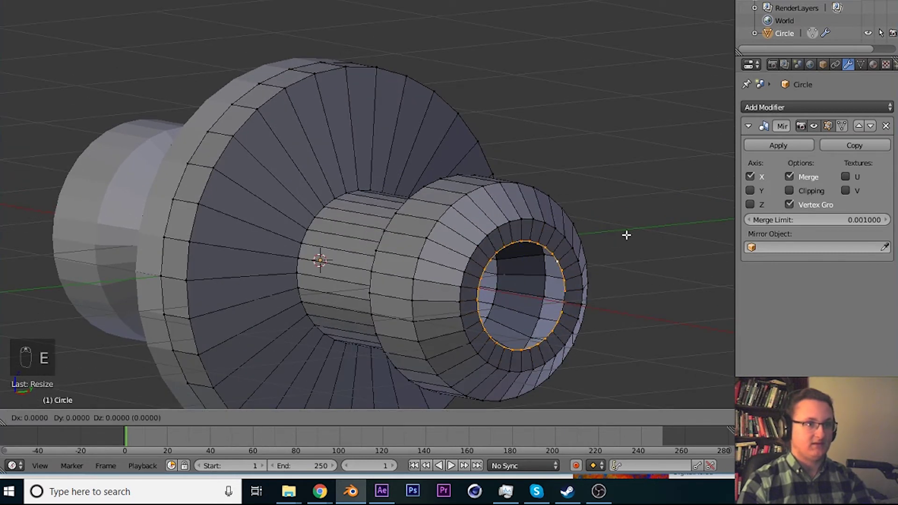
{"action": "right_click", "coordinate": [626, 234]}
{"action": "key", "text": "s"}
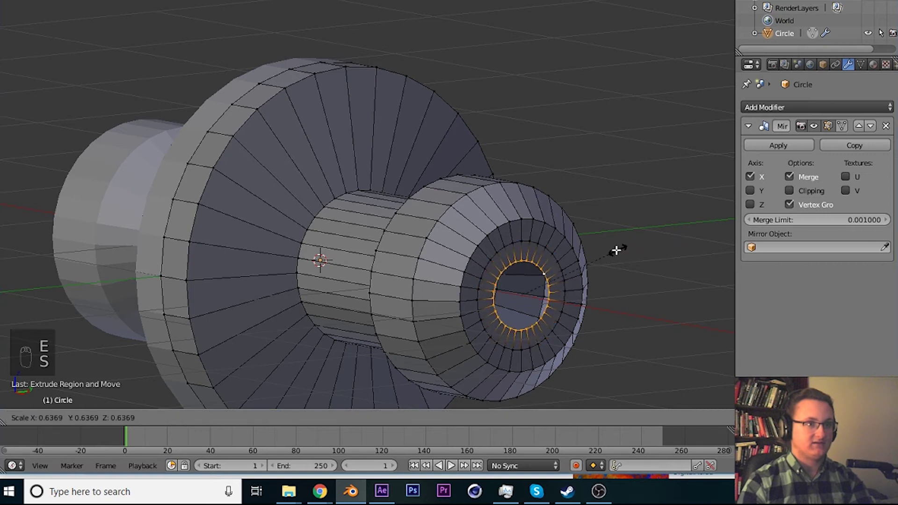
{"action": "left_click", "coordinate": [608, 251]}
Step: Inset one more loop, merge the centre loop at centre, and return to Object Mode
{"action": "key", "text": "e"}
{"action": "right_click", "coordinate": [659, 248]}
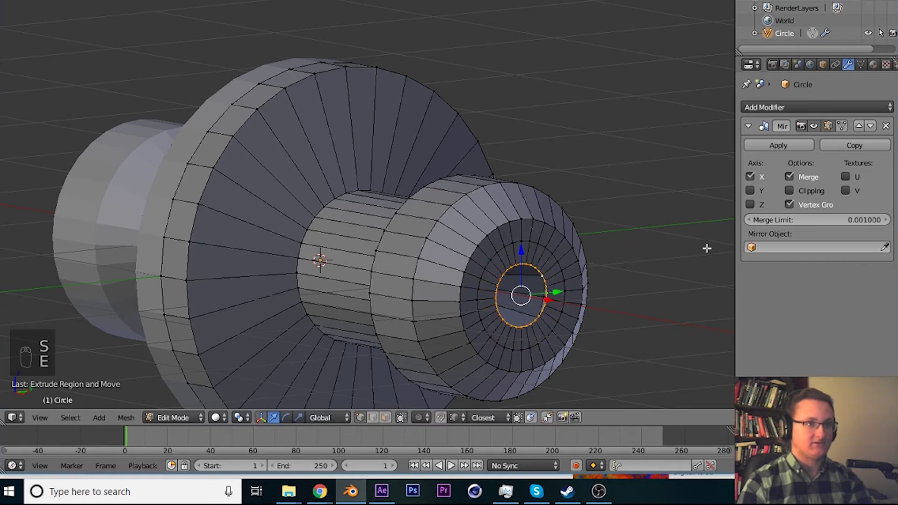
{"action": "key", "text": "s"}
{"action": "left_click", "coordinate": [613, 266]}
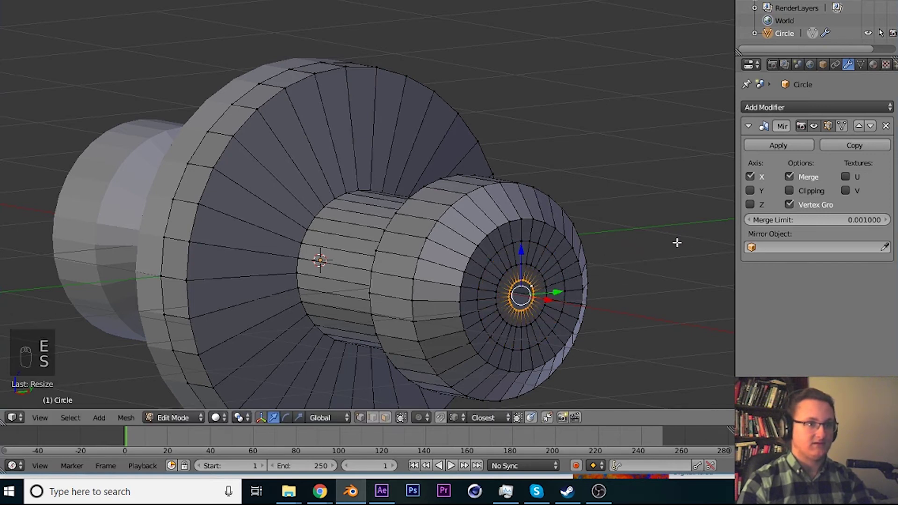
{"action": "key", "text": "e"}
{"action": "right_click", "coordinate": [677, 242]}
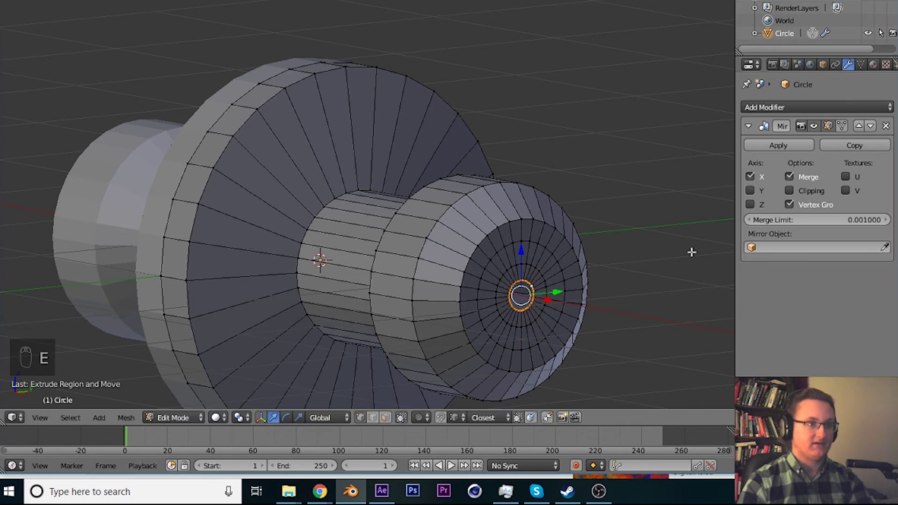
{"action": "key", "text": "w"}
{"action": "left_click", "coordinate": [688, 198]}
{"action": "left_click", "coordinate": [688, 198]}
{"action": "key", "text": "Tab"}
Step: View the spool from the front and compare it with the YouTube wireframe reference
{"action": "scroll", "coordinate": [617, 272], "scroll_direction": "down", "scroll_amount": 5}
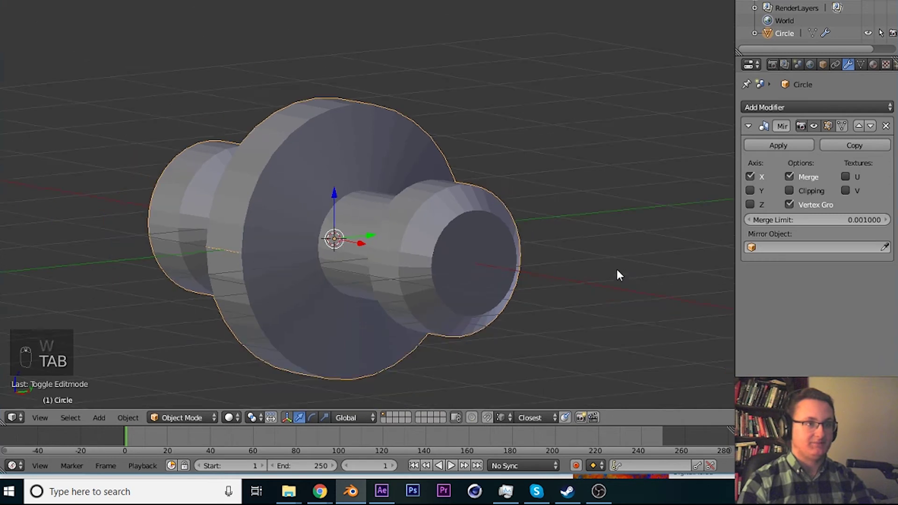
{"action": "key", "text": "KP_1"}
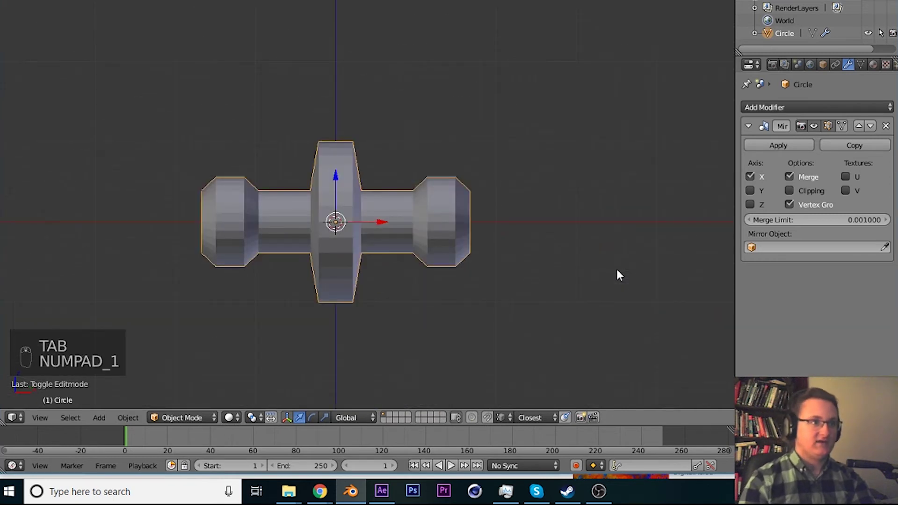
{"action": "scroll", "coordinate": [617, 275], "scroll_direction": "up", "scroll_amount": 2}
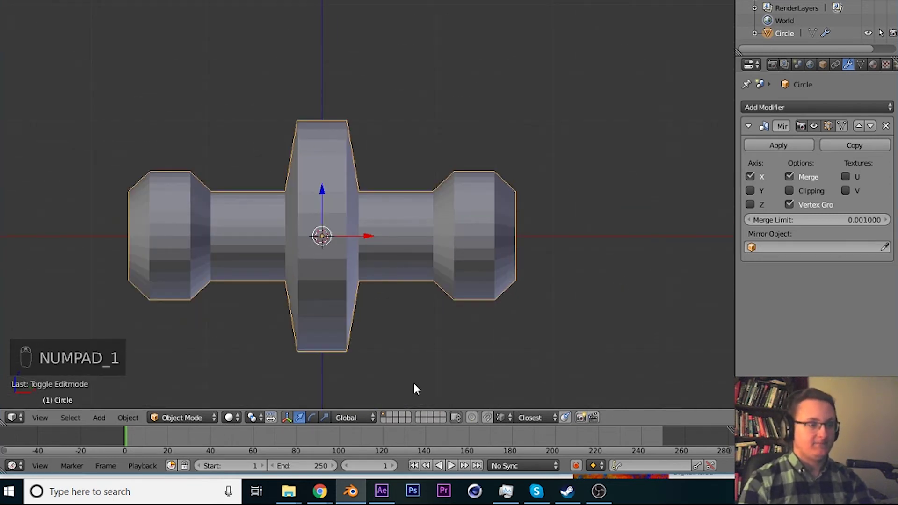
{"action": "left_click", "coordinate": [346, 497]}
{"action": "left_click", "coordinate": [344, 499]}
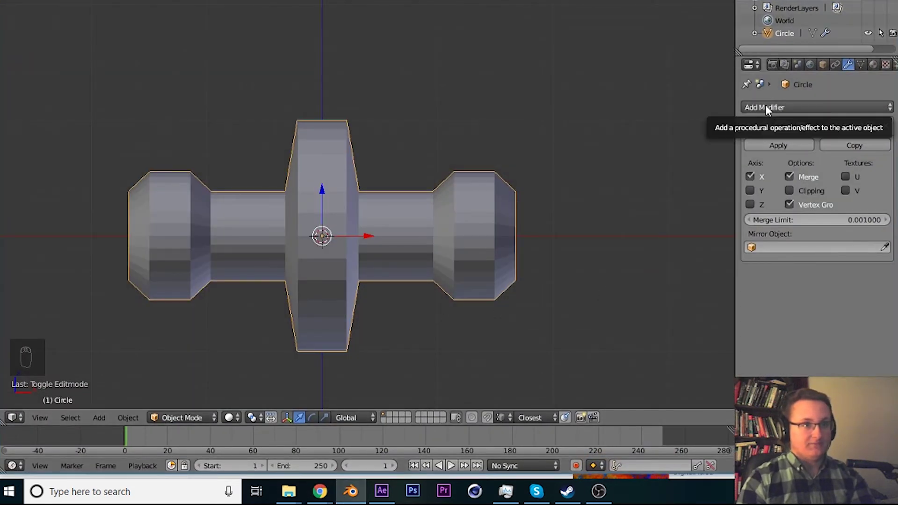
{"action": "left_click", "coordinate": [350, 491]}
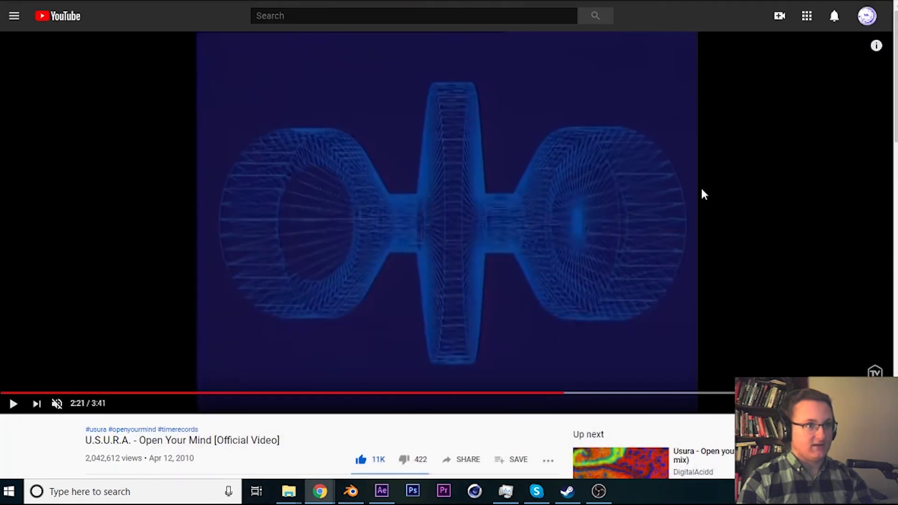
{"action": "left_click", "coordinate": [352, 491]}
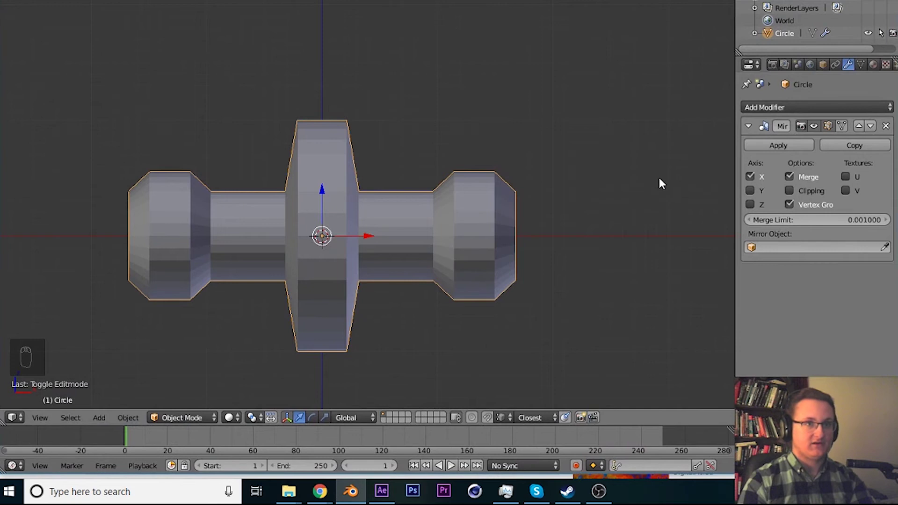
Step: Add a Wireframe modifier with thickness 0.005 and orbit to inspect the thin wire cage
{"action": "scroll", "coordinate": [591, 189], "scroll_direction": "up", "scroll_amount": 1}
{"action": "left_click", "coordinate": [792, 106]}
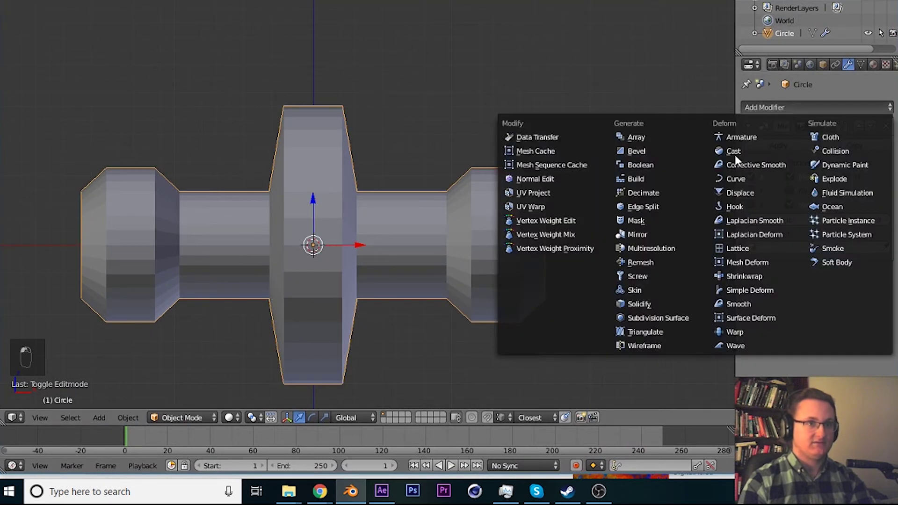
{"action": "left_click", "coordinate": [681, 346]}
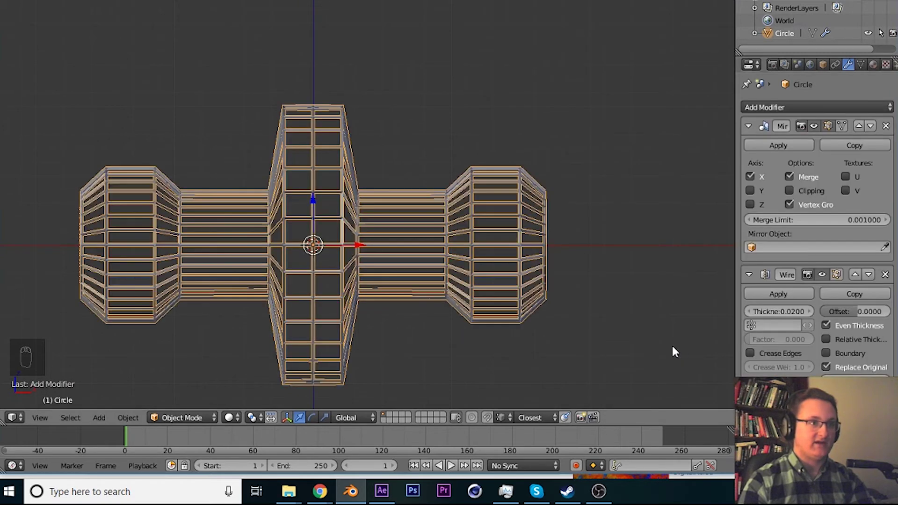
{"action": "left_click", "coordinate": [788, 311]}
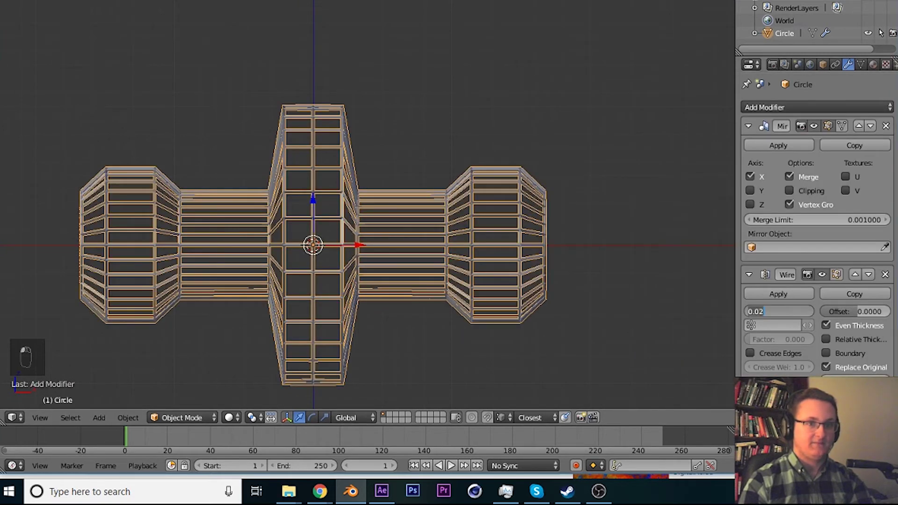
{"action": "key", "text": "BackSpace"}
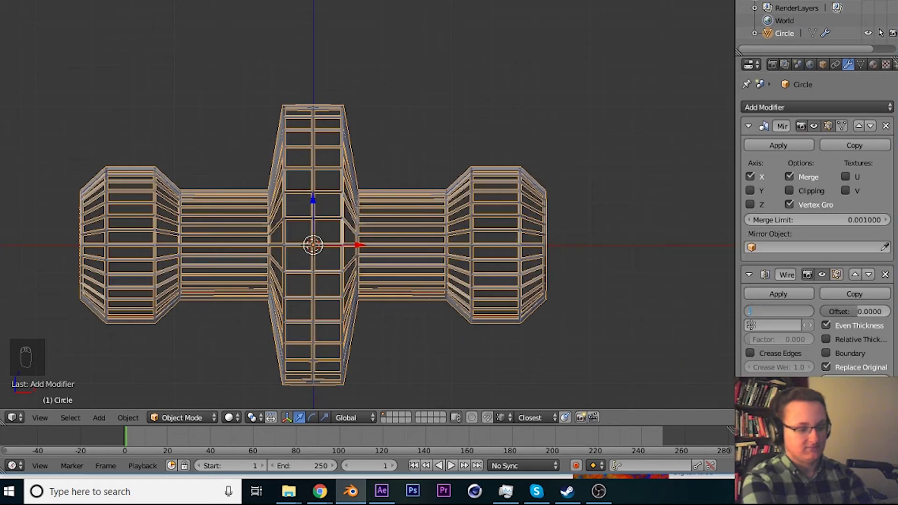
{"action": "type", "text": "0.005"}
{"action": "key", "text": "Return"}
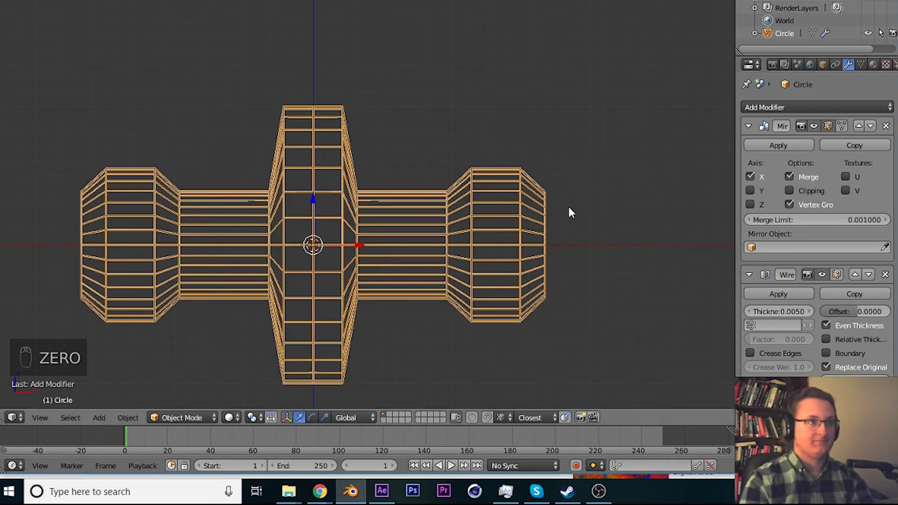
{"action": "key", "text": "a"}
{"action": "left_click_drag", "start_coordinate": [570, 211], "coordinate": [662, 239]}
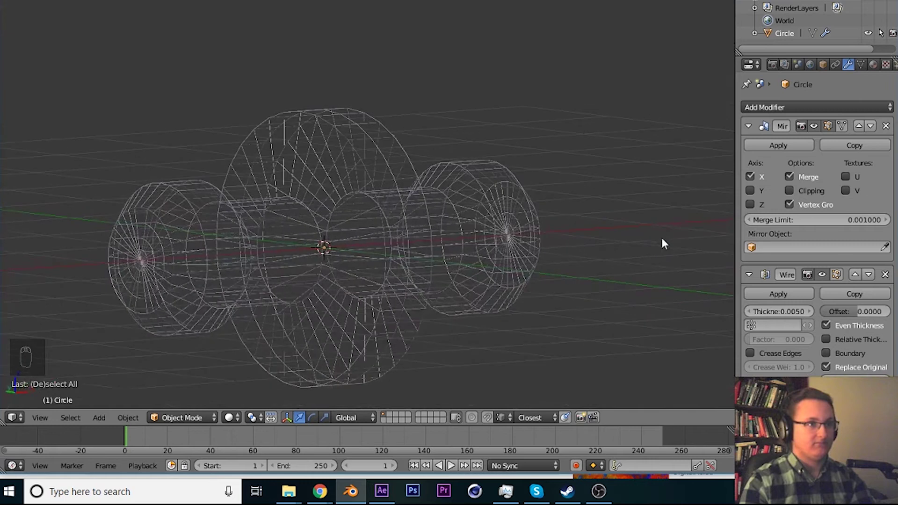
Step: Remove the Wireframe modifier, switch to front view, and select the ring object
{"action": "left_click", "coordinate": [885, 274]}
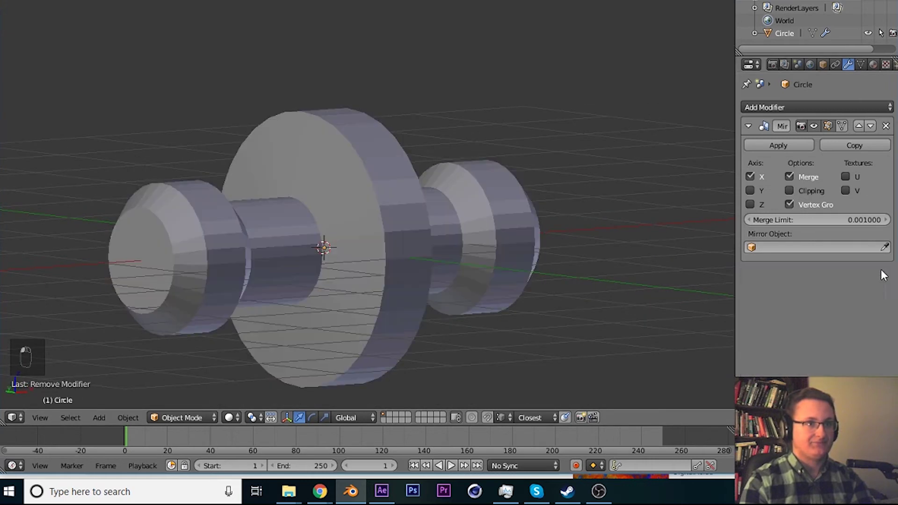
{"action": "key", "text": "KP_1"}
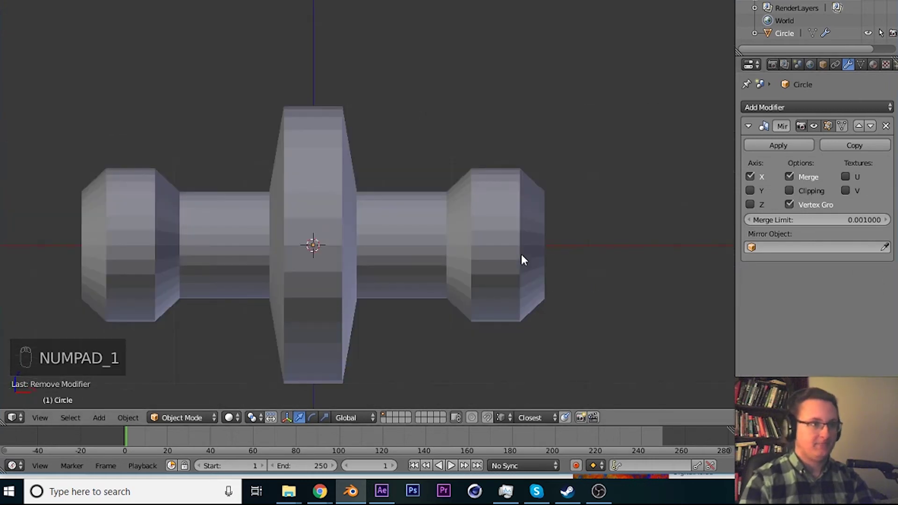
{"action": "right_click", "coordinate": [521, 254]}
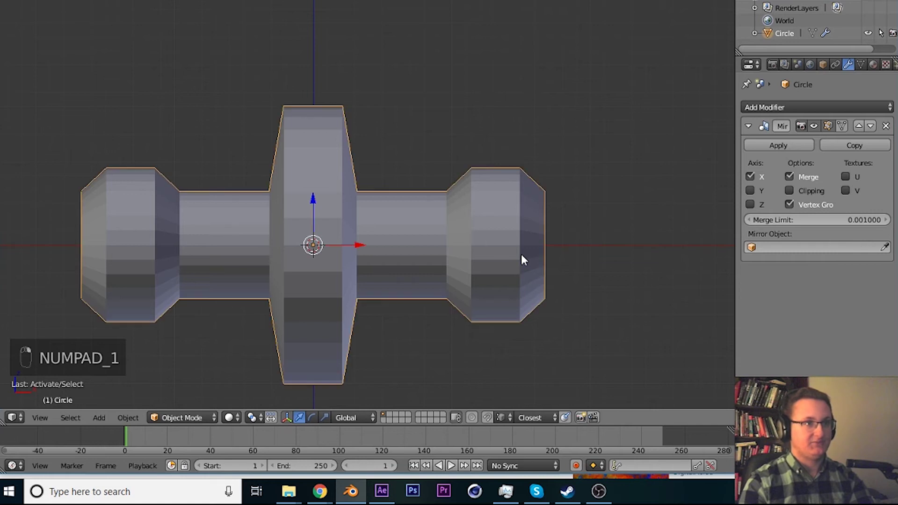
{"action": "scroll", "coordinate": [380, 237], "scroll_direction": "down", "scroll_amount": 1}
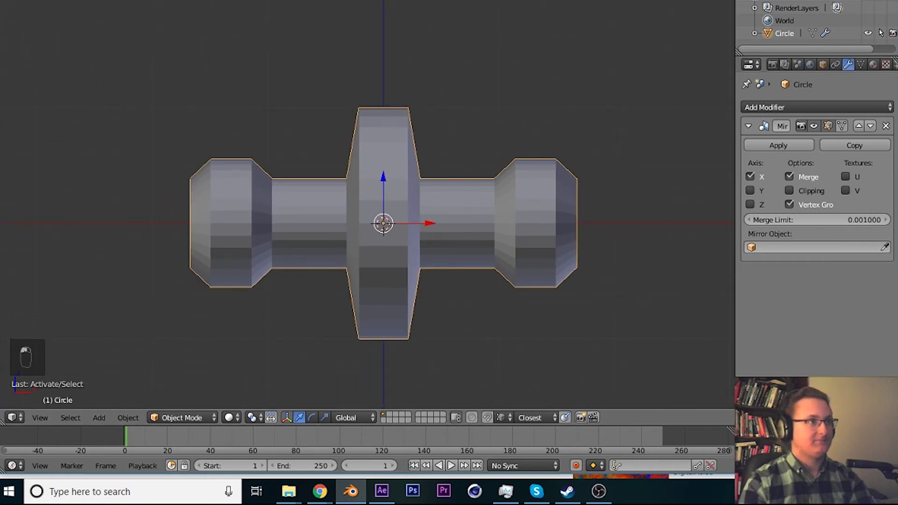
Step: Export the ring as a Wavefront OBJ file named Geometry.obj, then reselect it
{"action": "left_click", "coordinate": [35, 1]}
{"action": "mouse_move", "coordinate": [101, 220]}
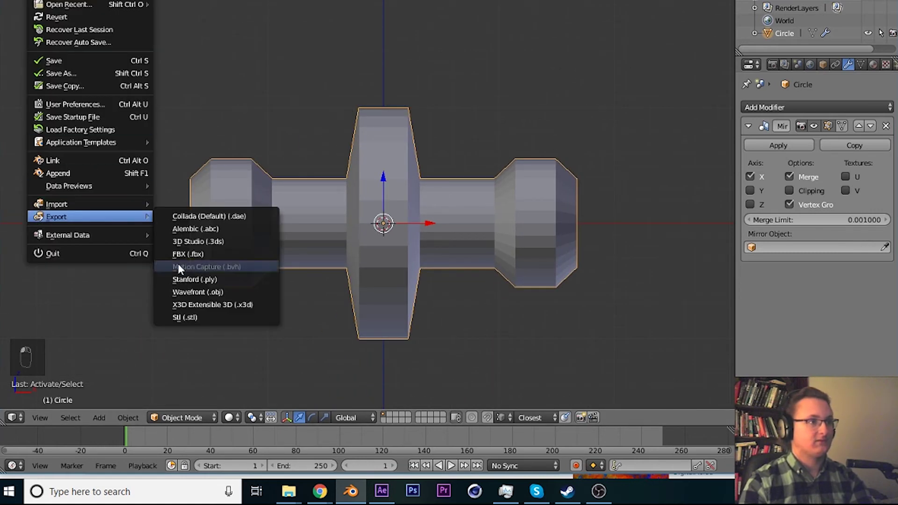
{"action": "left_click", "coordinate": [228, 293]}
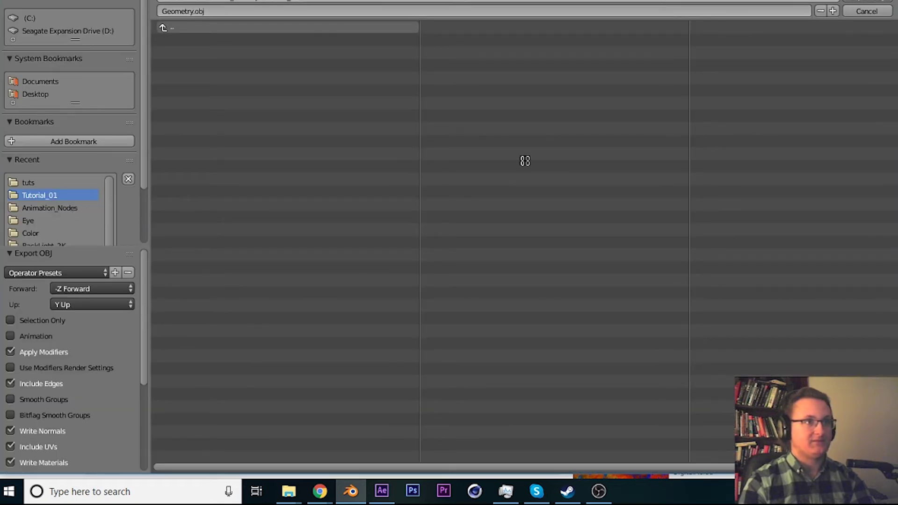
{"action": "key", "text": "Return"}
{"action": "key", "text": "a"}
{"action": "right_click", "coordinate": [349, 189]}
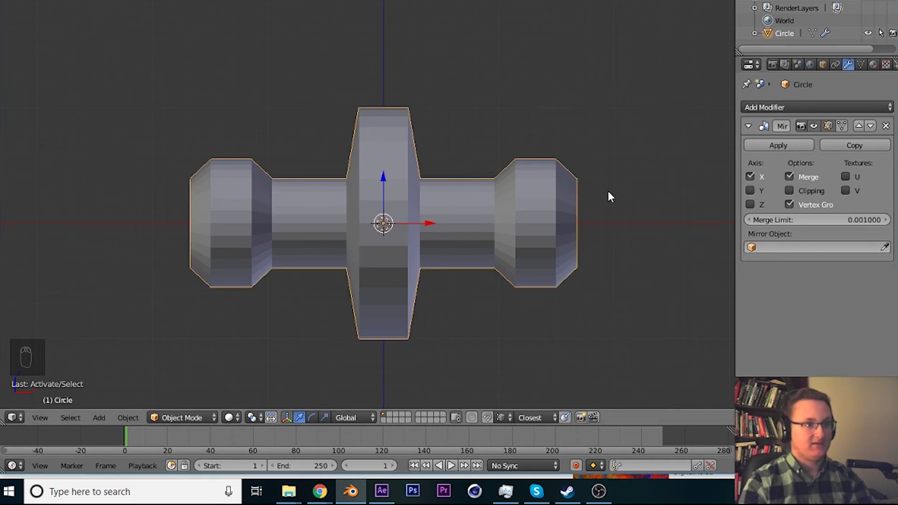
Step: Back in Blender, scale the dumbbell mesh up by a factor of 10
{"action": "left_click", "coordinate": [382, 491]}
{"action": "key", "text": "alt+Tab"}
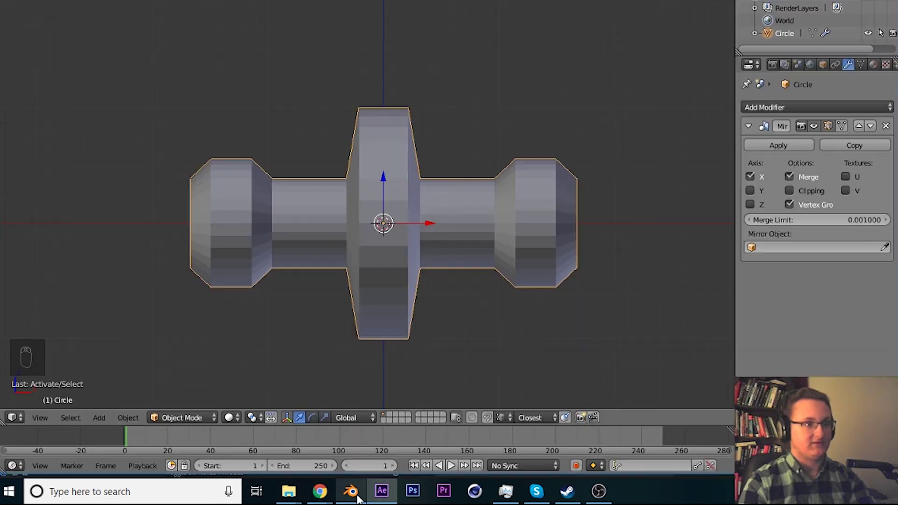
{"action": "scroll", "coordinate": [472, 280], "scroll_direction": "up", "scroll_amount": 1}
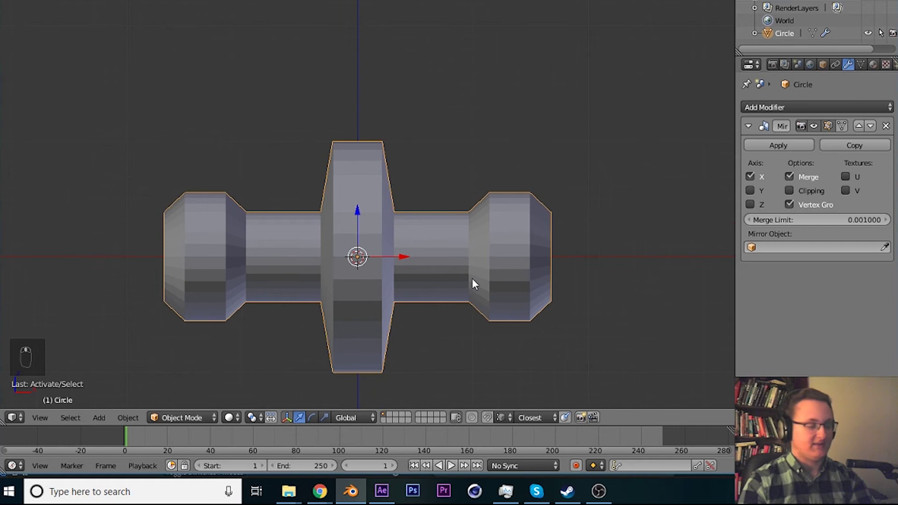
{"action": "scroll", "coordinate": [472, 279], "scroll_direction": "down", "scroll_amount": 4}
{"action": "type", "text": "s"}
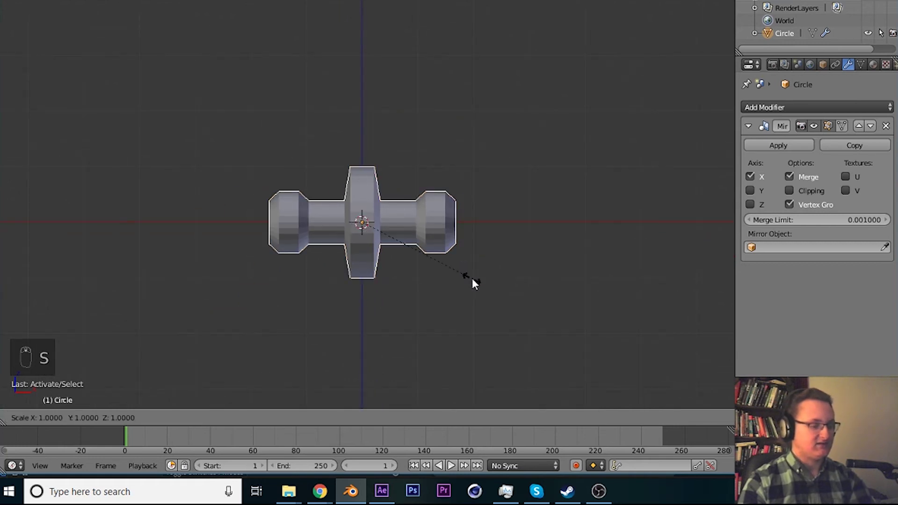
{"action": "type", "text": "10"}
{"action": "key", "text": "Return"}
Step: Export the enlarged mesh as a Wavefront OBJ file
{"action": "scroll", "coordinate": [472, 279], "scroll_direction": "down", "scroll_amount": 8}
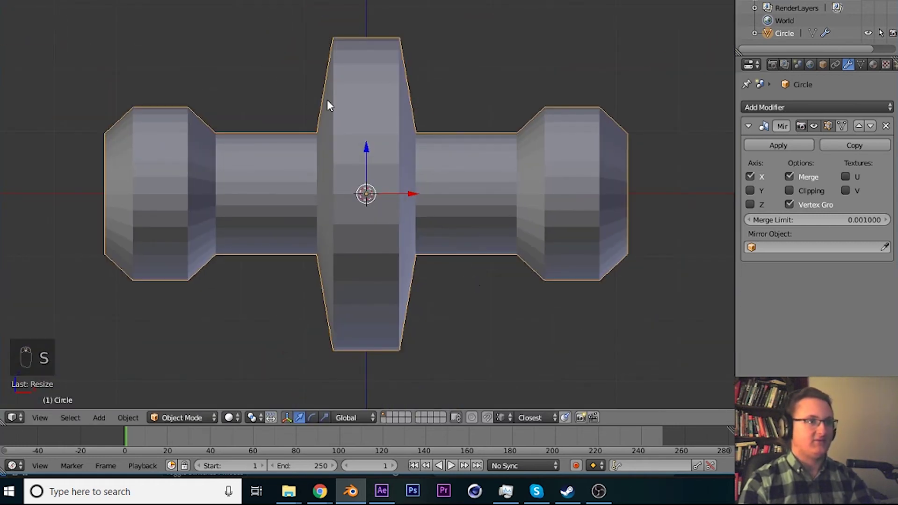
{"action": "left_click", "coordinate": [47, 0]}
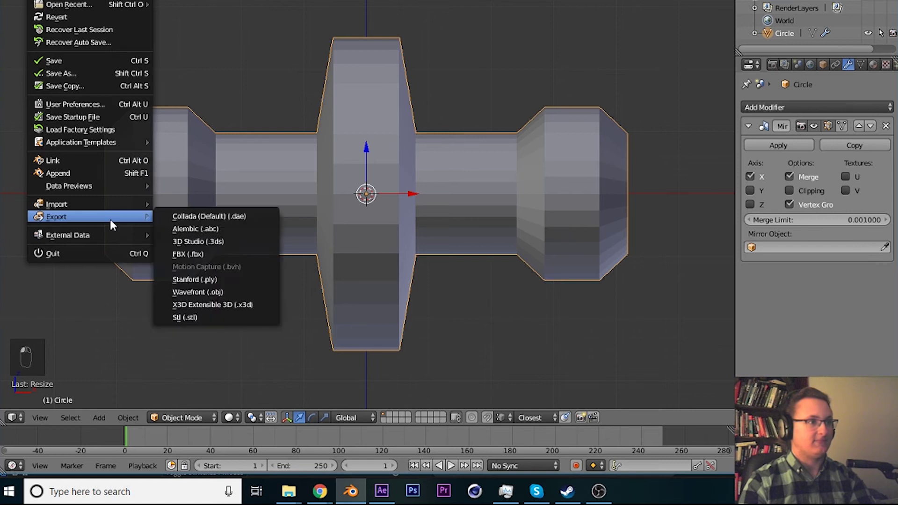
{"action": "left_click", "coordinate": [213, 289]}
{"action": "key", "text": "Escape"}
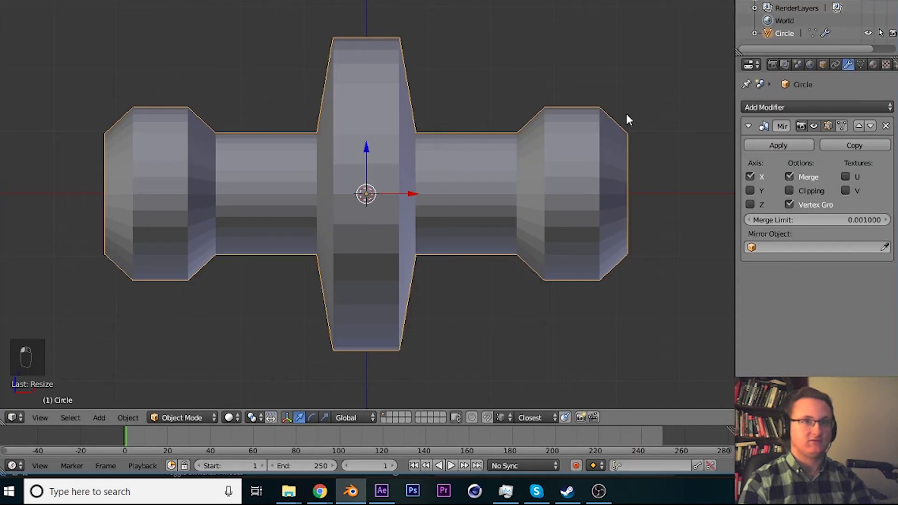
Step: Undo the scale-up to restore the original size, then switch to After Effects
{"action": "scroll", "coordinate": [473, 128], "scroll_direction": "up", "scroll_amount": 2}
{"action": "key", "text": "ctrl+z"}
{"action": "scroll", "coordinate": [485, 176], "scroll_direction": "up", "scroll_amount": 3}
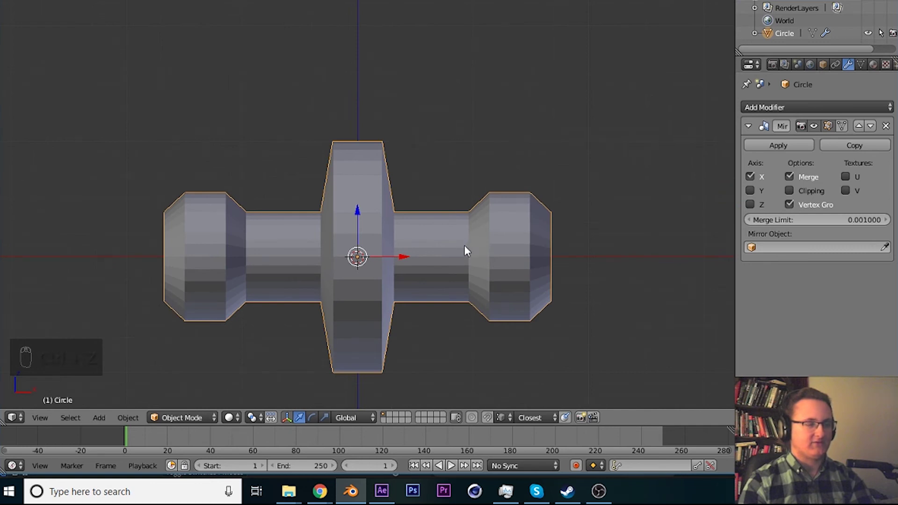
{"action": "left_click", "coordinate": [381, 491]}
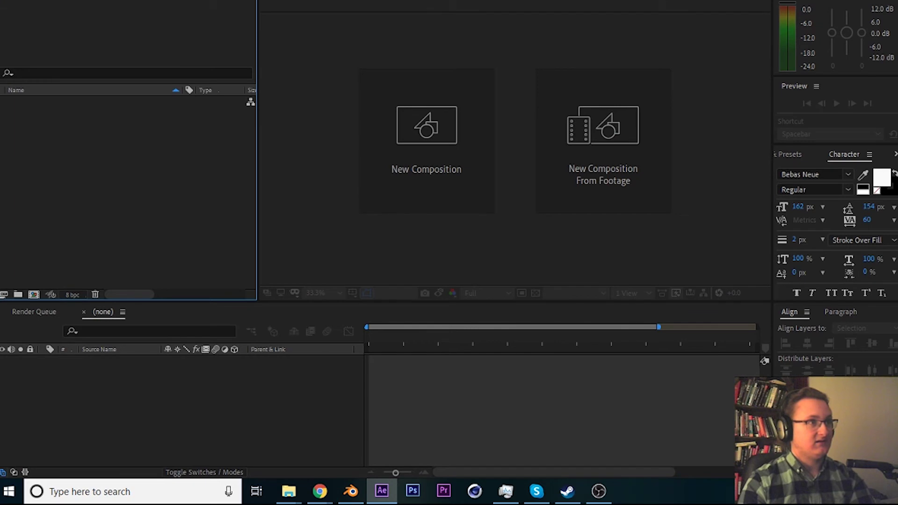
Step: Create a new composition with a duration of 0:00:10:00
{"action": "key", "text": "alt+c"}
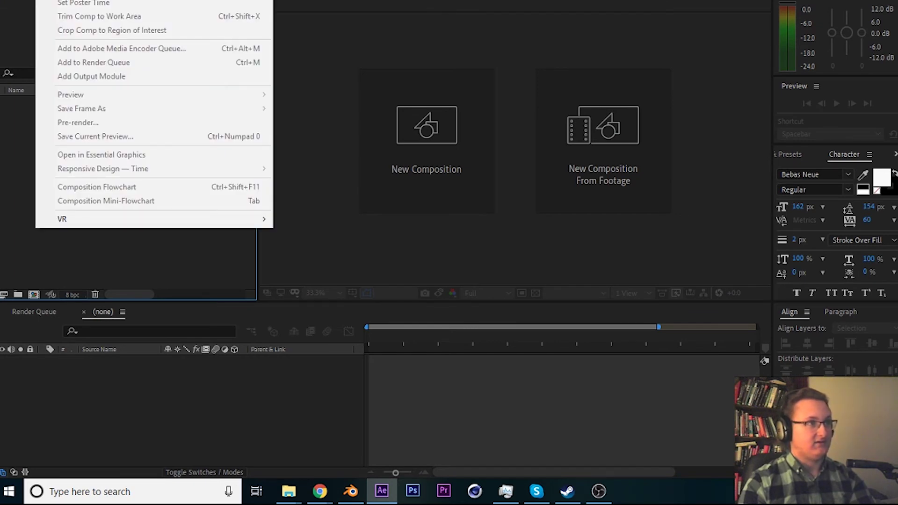
{"action": "key", "text": "Return"}
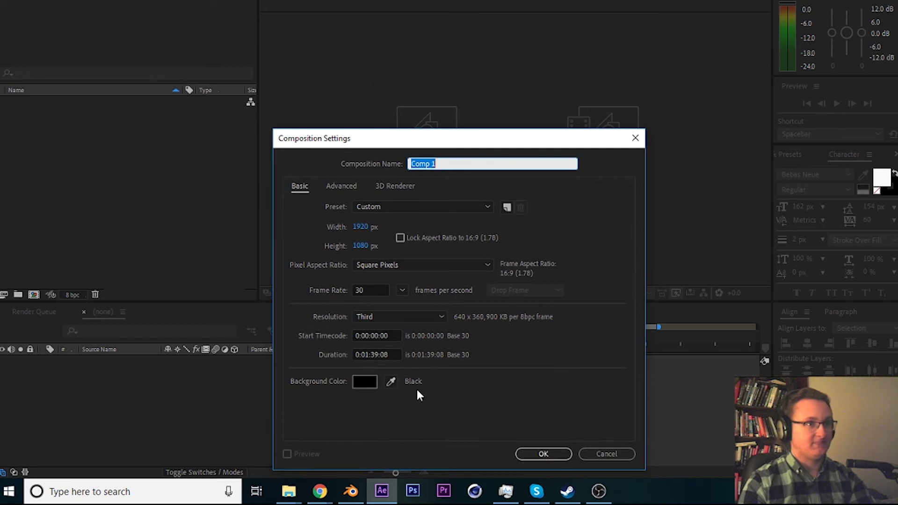
{"action": "left_click", "coordinate": [362, 354]}
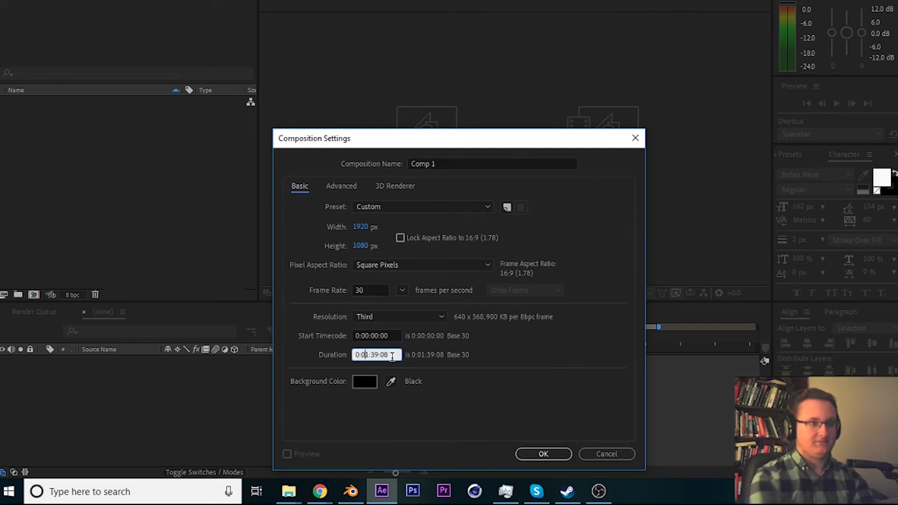
{"action": "left_click_drag", "start_coordinate": [392, 355], "coordinate": [363, 354]}
{"action": "type", "text": ":10:08"}
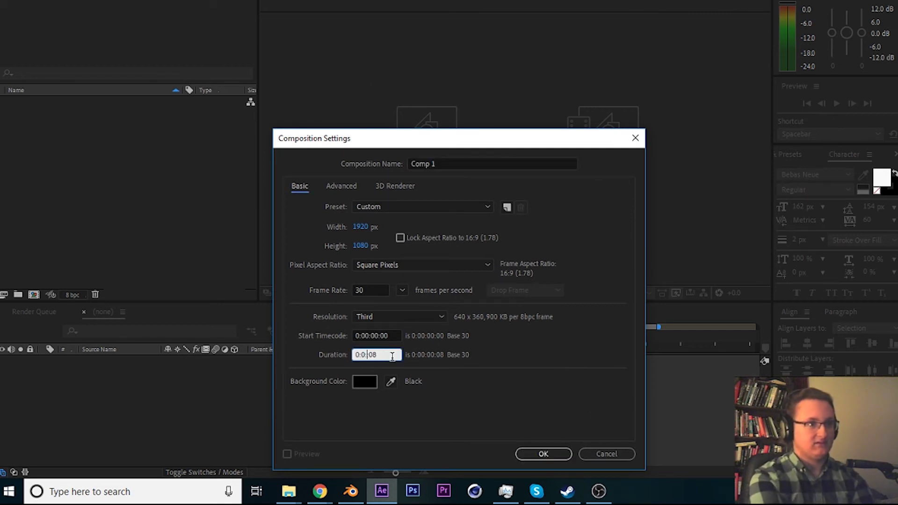
{"action": "key", "text": "BackSpace"}
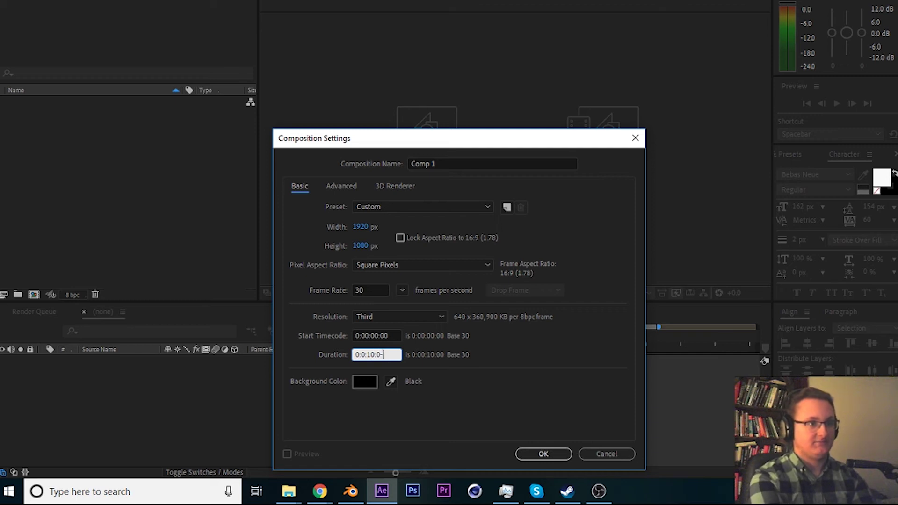
{"action": "type", "text": "0"}
{"action": "key", "text": "Return"}
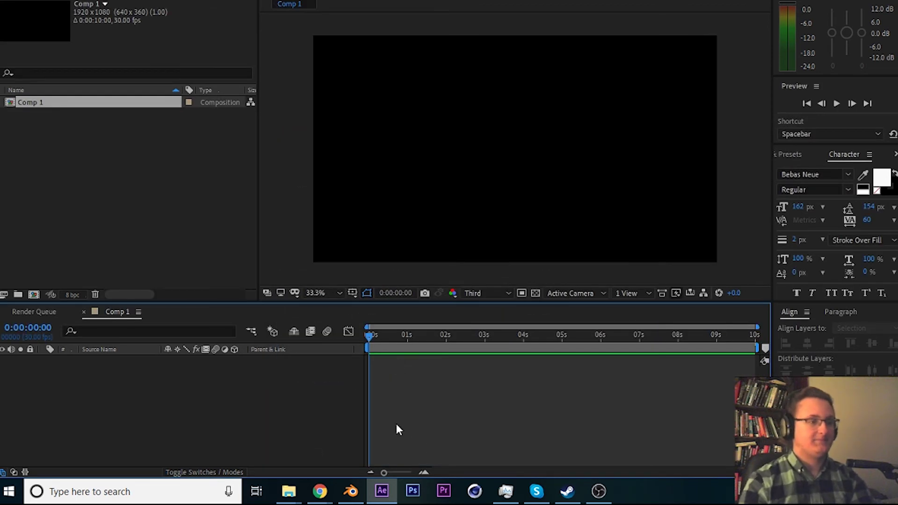
Step: Add Black Solid 1 and apply the Video Copilot Element effect to it
{"action": "left_click", "coordinate": [100, 0]}
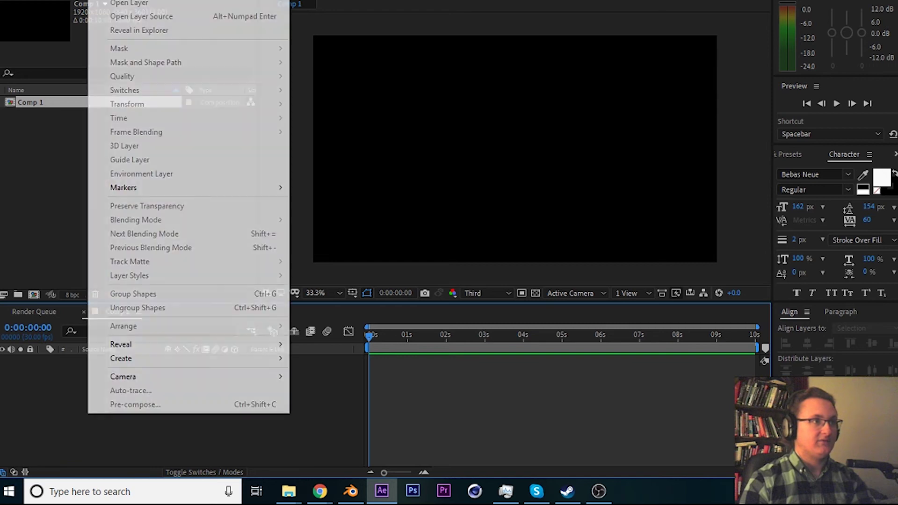
{"action": "mouse_move", "coordinate": [187, 0]}
{"action": "left_click", "coordinate": [327, 0]}
{"action": "left_click", "coordinate": [511, 326]}
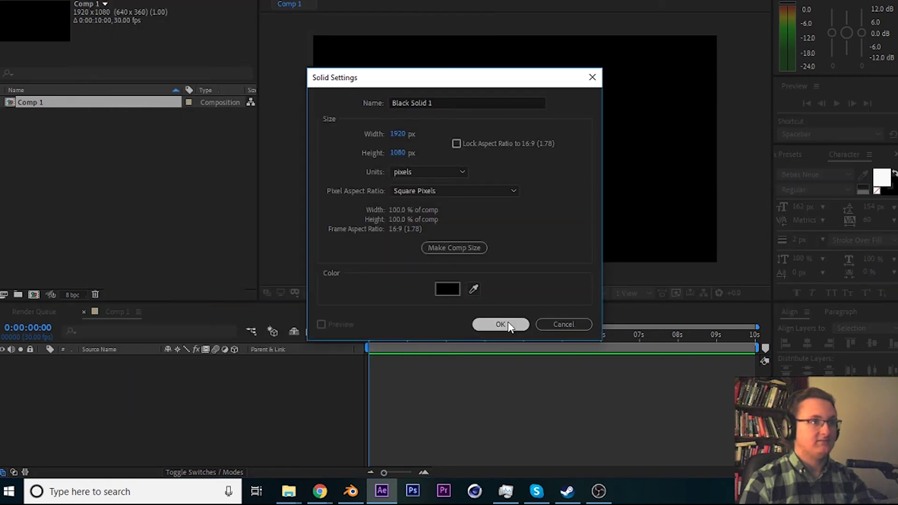
{"action": "left_click", "coordinate": [119, 1]}
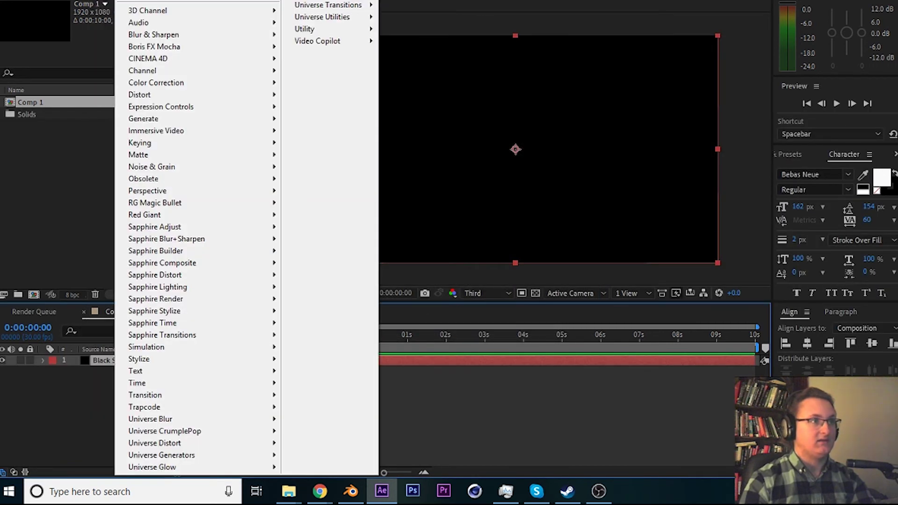
{"action": "mouse_move", "coordinate": [323, 41]}
{"action": "left_click", "coordinate": [407, 40]}
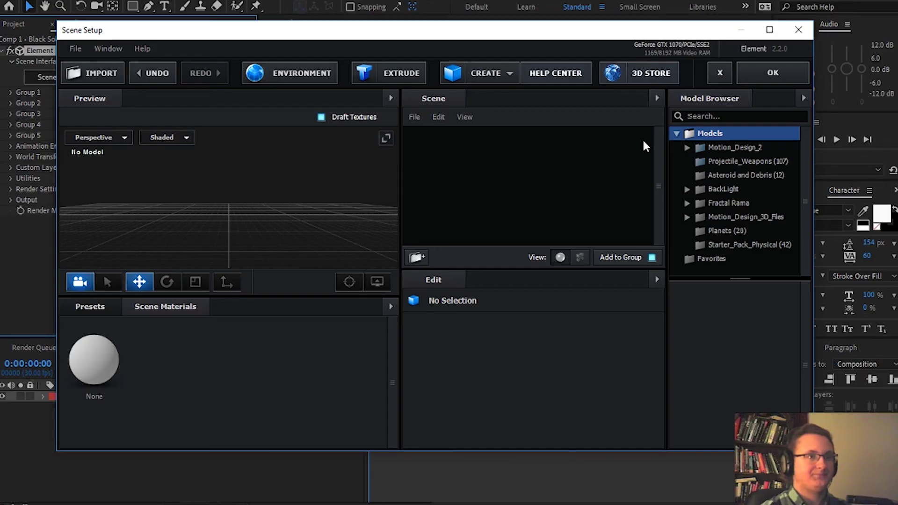
Step: Import Geometry.obj into Element 3D and scale the model up to about 442%
{"action": "left_click", "coordinate": [91, 74]}
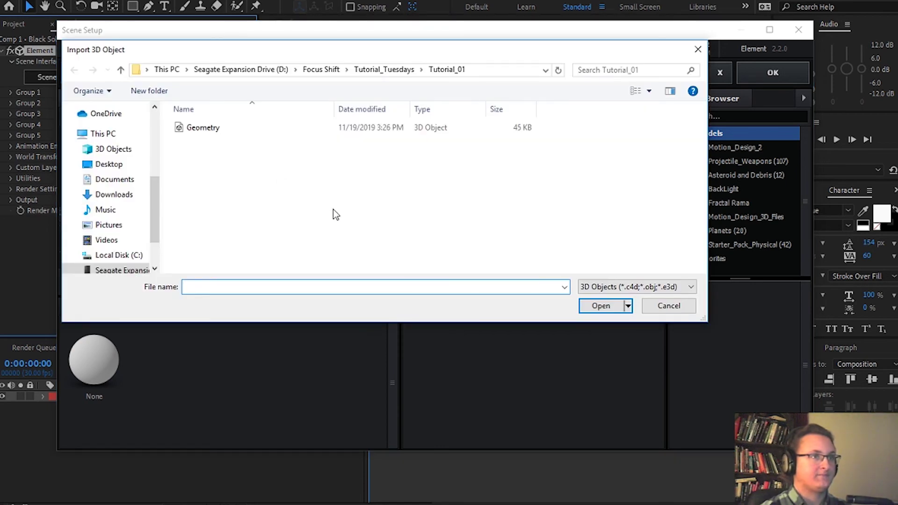
{"action": "double_click", "coordinate": [297, 127]}
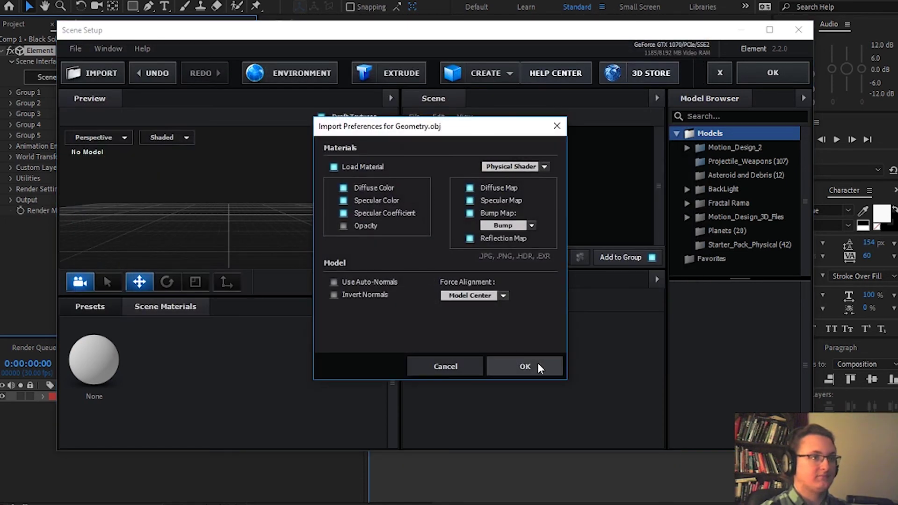
{"action": "left_click", "coordinate": [537, 365]}
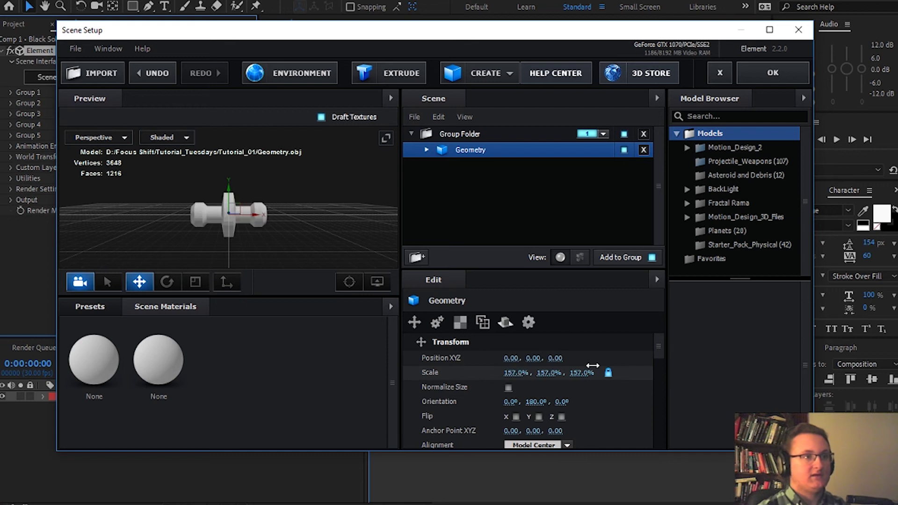
{"action": "left_click_drag", "start_coordinate": [593, 365], "coordinate": [653, 365]}
Step: Apply the Physical Wireframe material with wire width 1.02 and return to the comp
{"action": "left_click", "coordinate": [158, 359]}
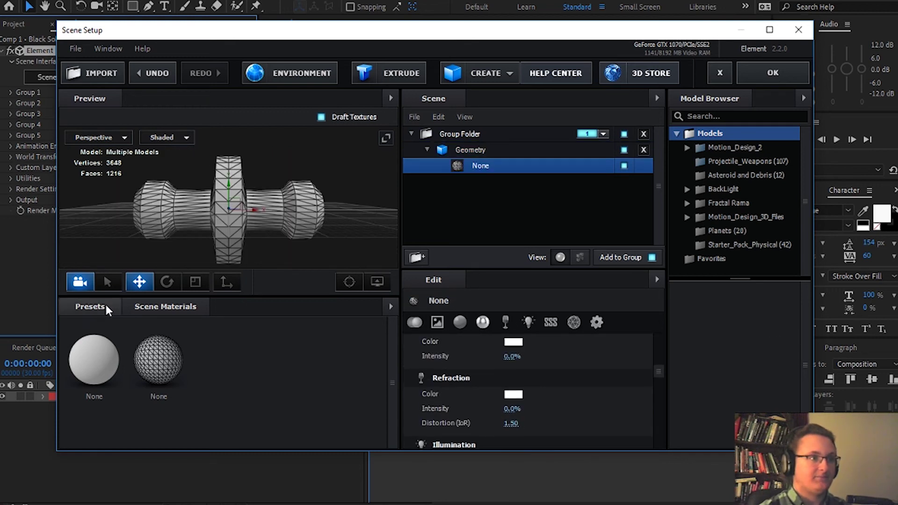
{"action": "left_click", "coordinate": [106, 307]}
{"action": "left_click", "coordinate": [136, 391]}
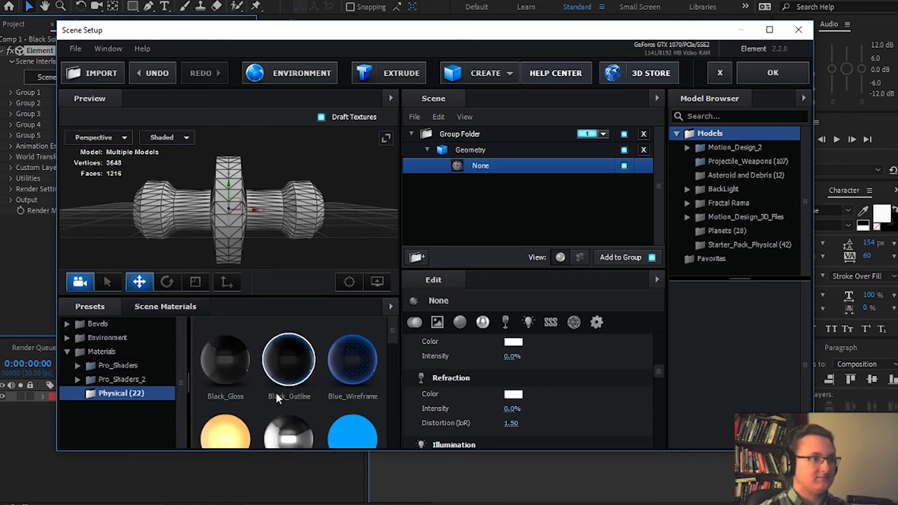
{"action": "scroll", "coordinate": [281, 389], "scroll_direction": "down", "scroll_amount": 6}
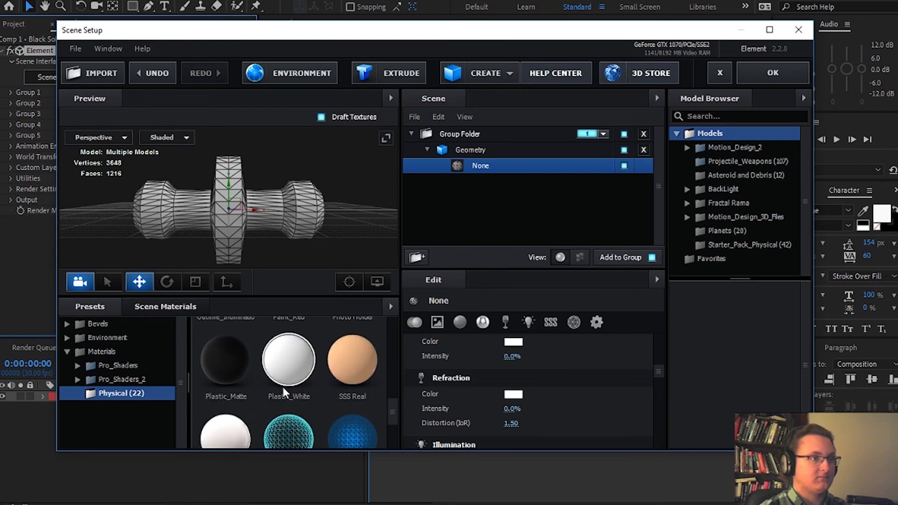
{"action": "scroll", "coordinate": [299, 395], "scroll_direction": "down", "scroll_amount": 2}
{"action": "left_click_drag", "start_coordinate": [289, 351], "coordinate": [475, 169]}
{"action": "left_click_drag", "start_coordinate": [322, 257], "coordinate": [361, 259]}
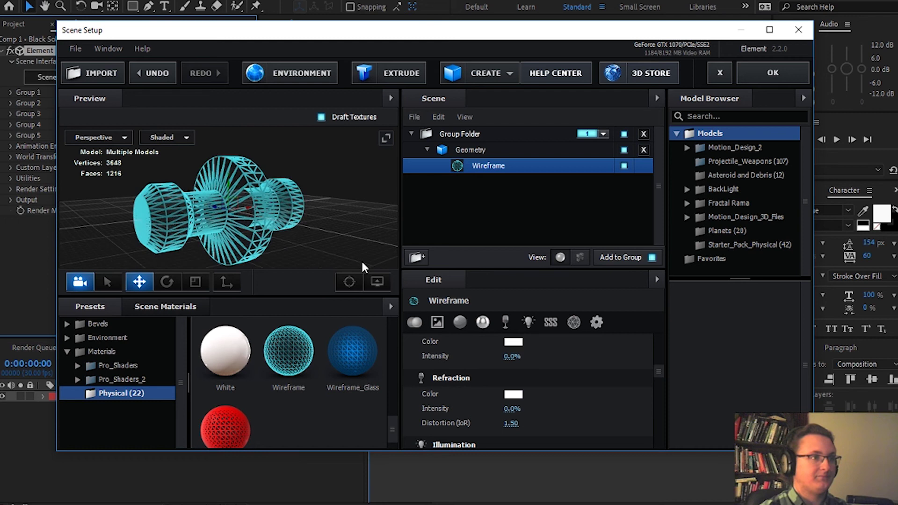
{"action": "left_click", "coordinate": [573, 322]}
{"action": "left_click_drag", "start_coordinate": [505, 371], "coordinate": [489, 380]}
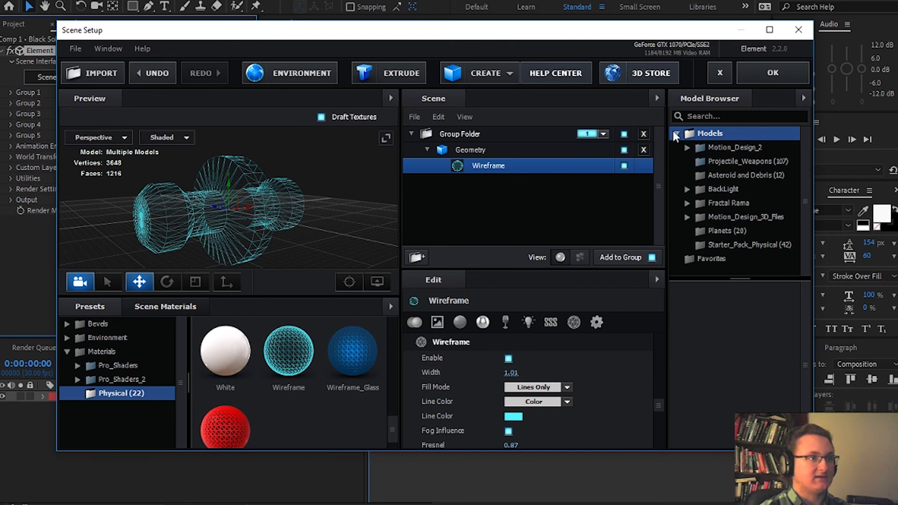
{"action": "left_click", "coordinate": [773, 72]}
Step: Expand Group 2's Particle Look settings and check the YouTube reference video
{"action": "left_click", "coordinate": [11, 103]}
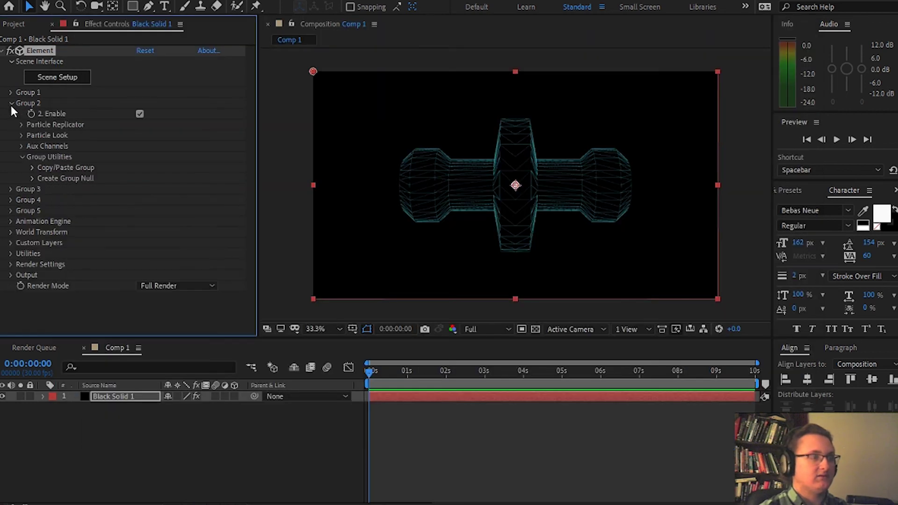
{"action": "left_click", "coordinate": [22, 135]}
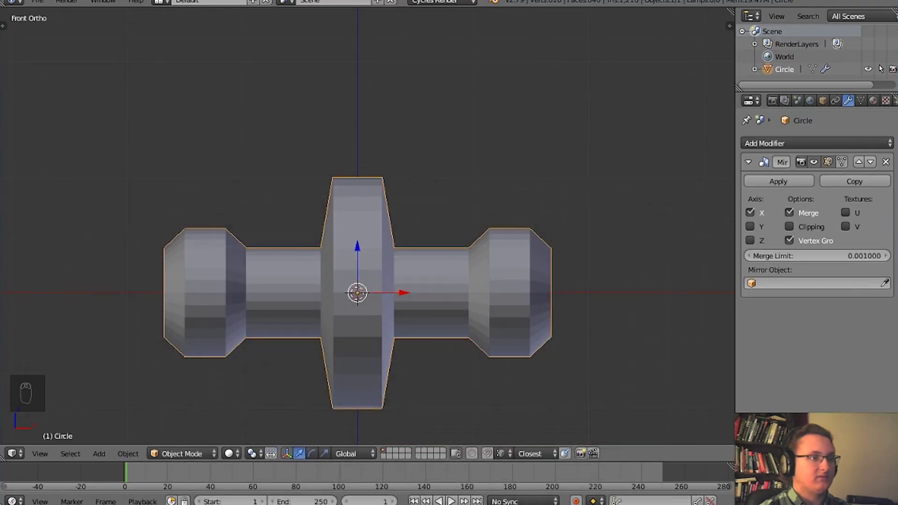
{"action": "left_click", "coordinate": [461, 468]}
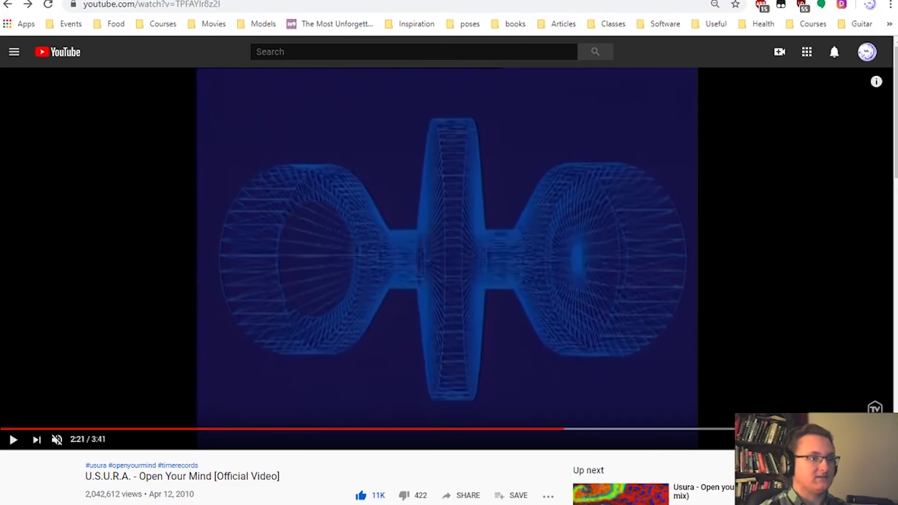
{"action": "left_click", "coordinate": [334, 283]}
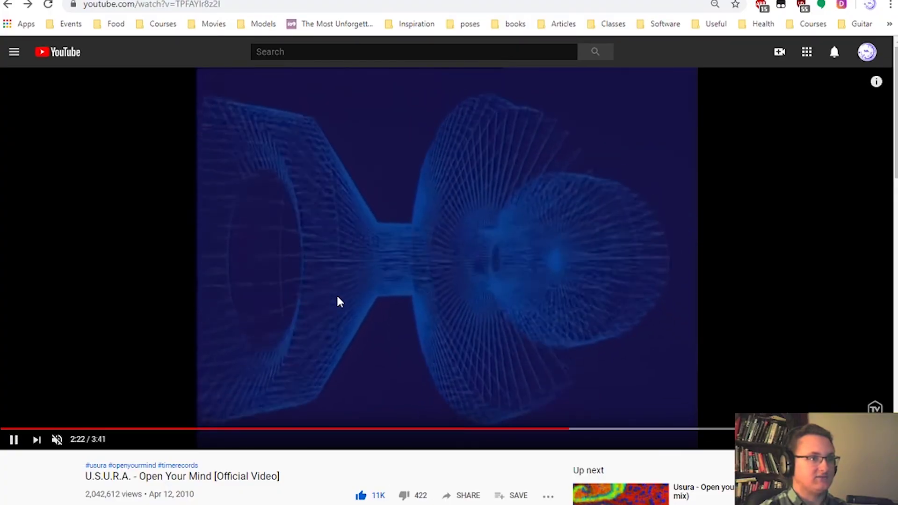
{"action": "left_click", "coordinate": [368, 298]}
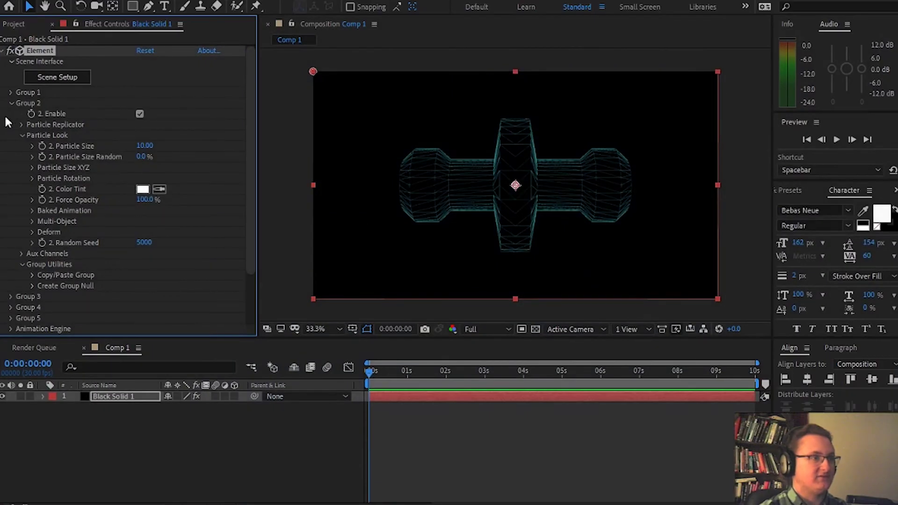
Step: At the timeline's end, set the X Rotation to 5 revolutions
{"action": "left_click", "coordinate": [21, 125]}
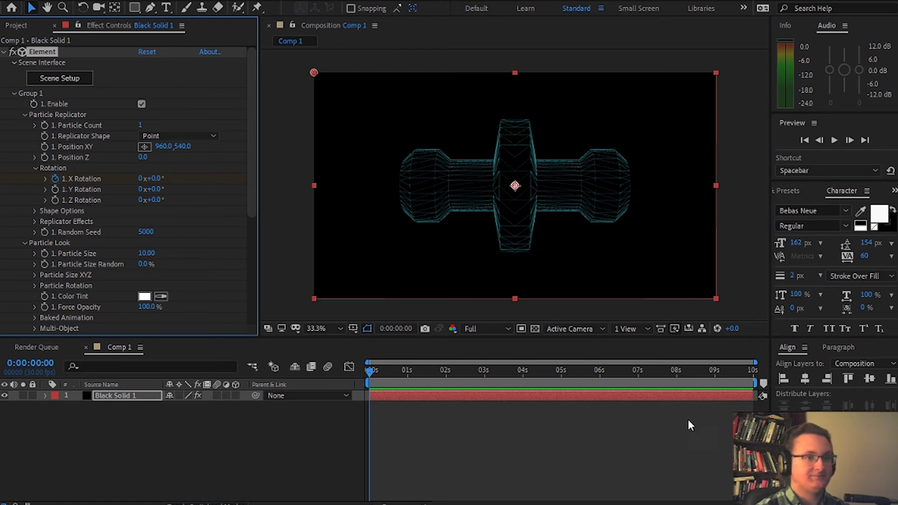
{"action": "key", "text": "End"}
{"action": "left_click", "coordinate": [143, 178]}
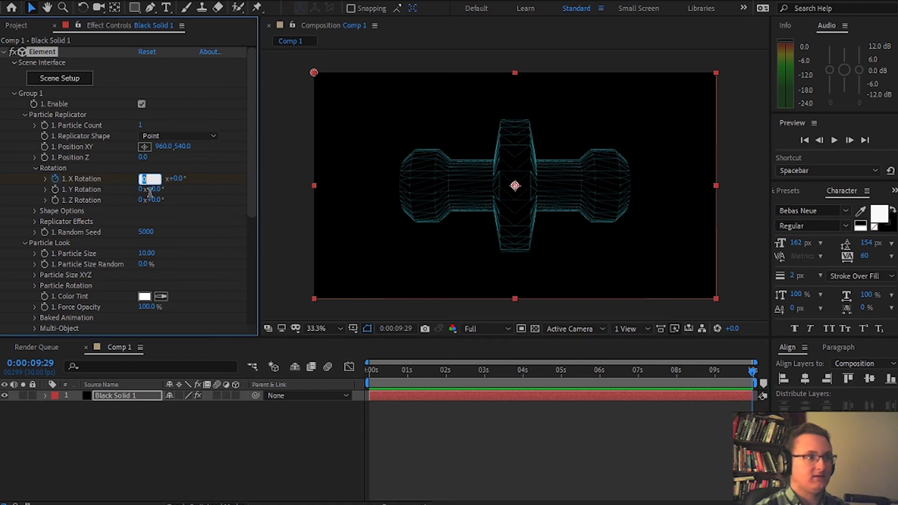
{"action": "type", "text": "5"}
{"action": "left_click", "coordinate": [478, 456]}
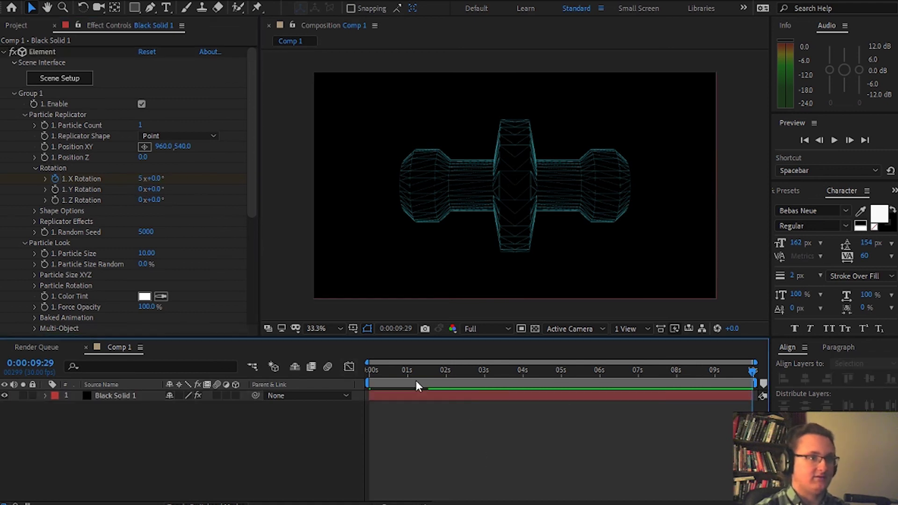
Step: Lower the preview resolution to one-third and preview the spin from the start
{"action": "left_click", "coordinate": [486, 329]}
{"action": "left_click", "coordinate": [492, 386]}
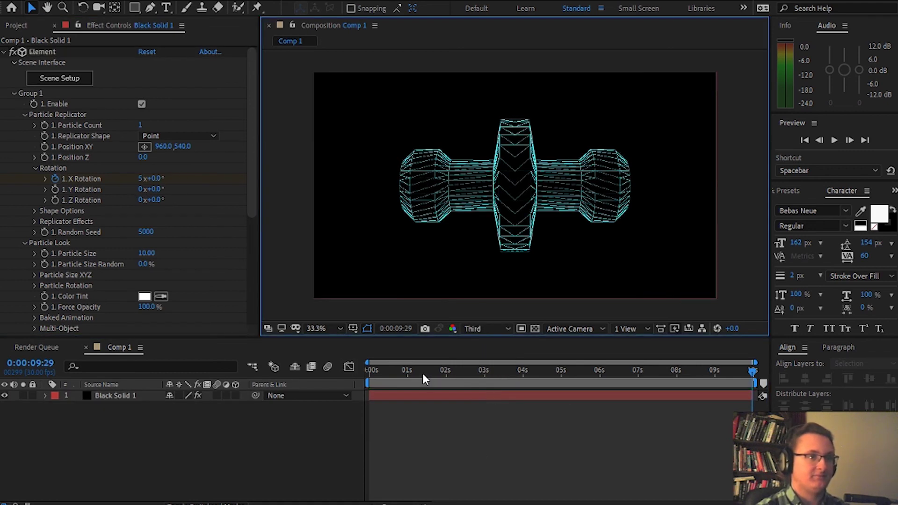
{"action": "key", "text": "Home"}
{"action": "key", "text": "space"}
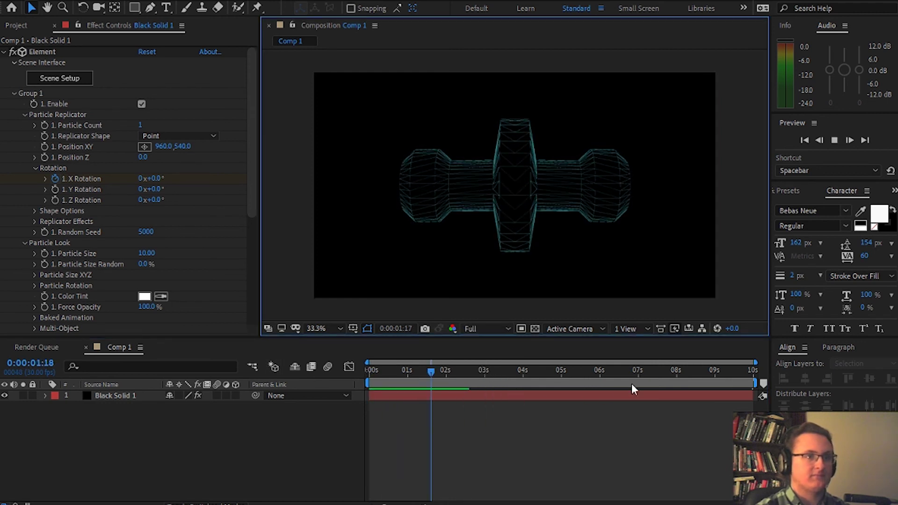
{"action": "left_click", "coordinate": [752, 369]}
Step: Change the X Rotation to 2 revolutions and preview the slower spin
{"action": "left_click", "coordinate": [141, 178]}
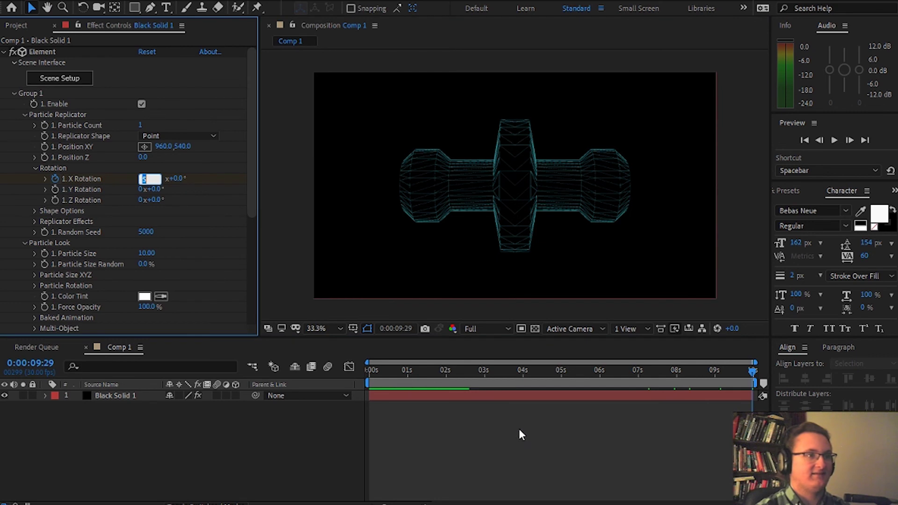
{"action": "type", "text": "2"}
{"action": "key", "text": "Return"}
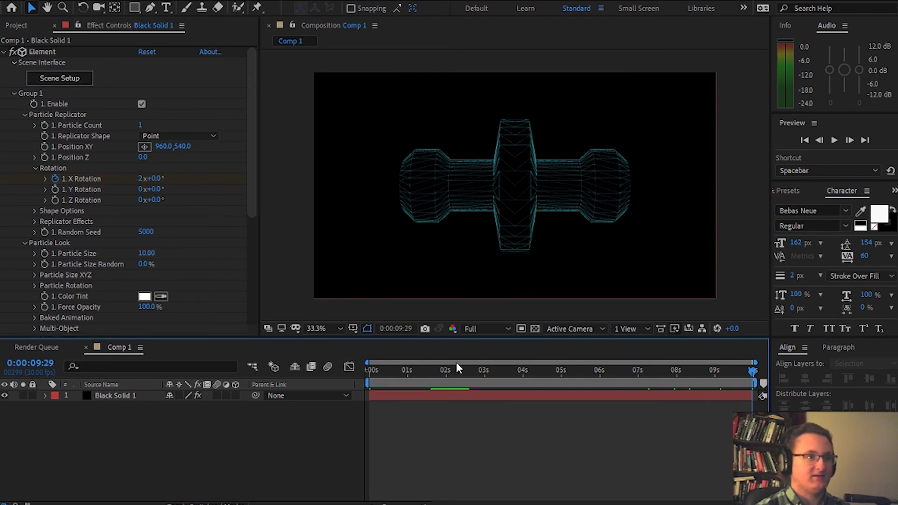
{"action": "key", "text": "Home"}
{"action": "key", "text": "space"}
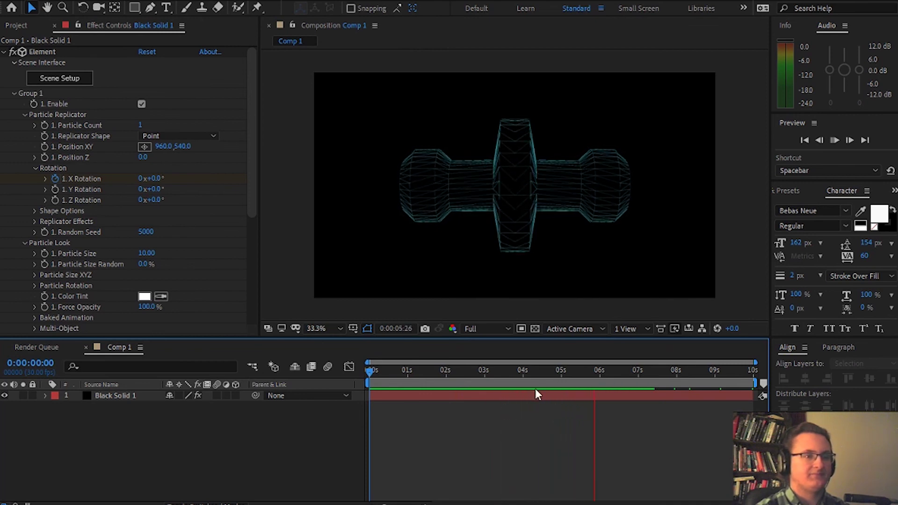
{"action": "left_click", "coordinate": [122, 395]}
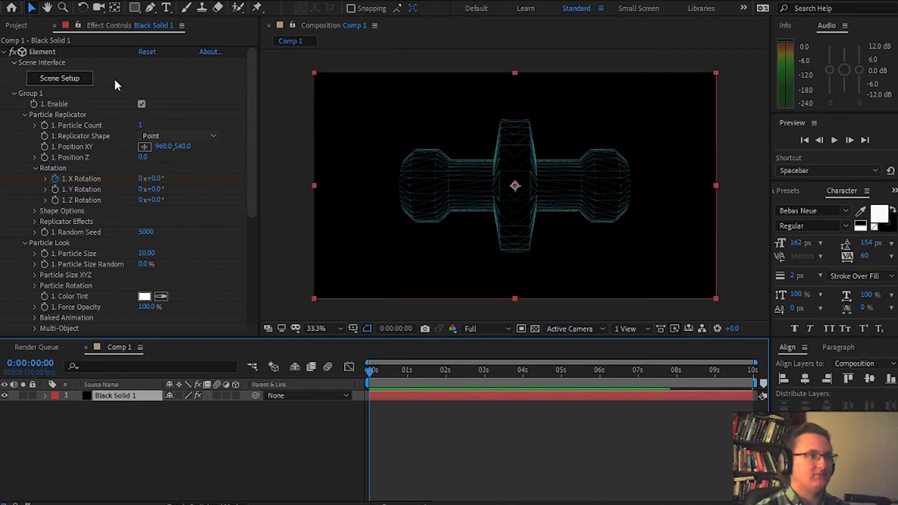
Step: Add a new camera layer with default settings to the composition
{"action": "left_click", "coordinate": [108, 0]}
{"action": "mouse_move", "coordinate": [147, 12]}
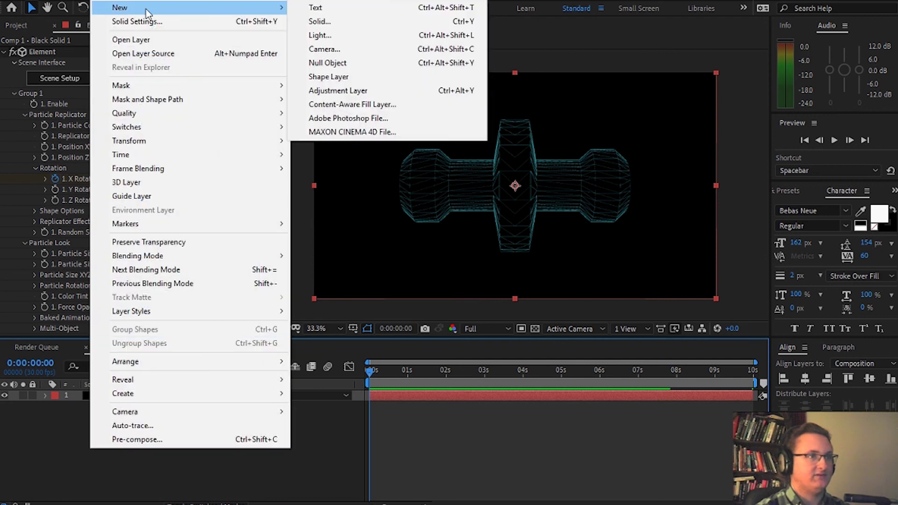
{"action": "left_click", "coordinate": [343, 49]}
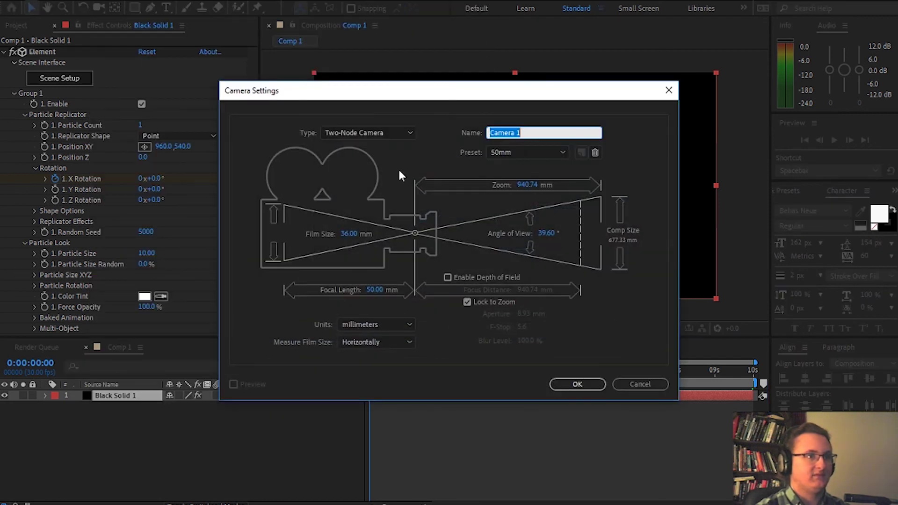
{"action": "left_click", "coordinate": [548, 133]}
{"action": "left_click", "coordinate": [588, 383]}
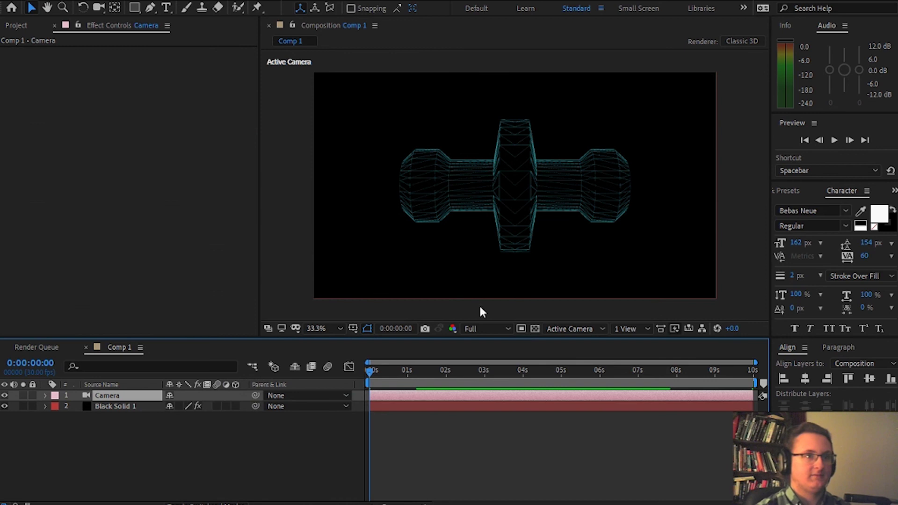
Step: Orbit the camera around the ring to inspect it, then undo back to front view
{"action": "left_click_drag", "start_coordinate": [100, 7], "coordinate": [138, 21]}
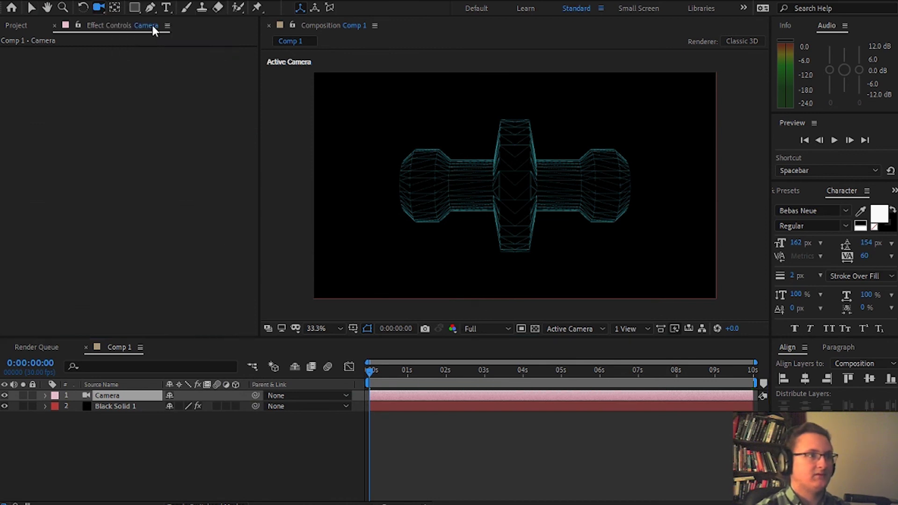
{"action": "left_click_drag", "start_coordinate": [545, 181], "coordinate": [447, 171]}
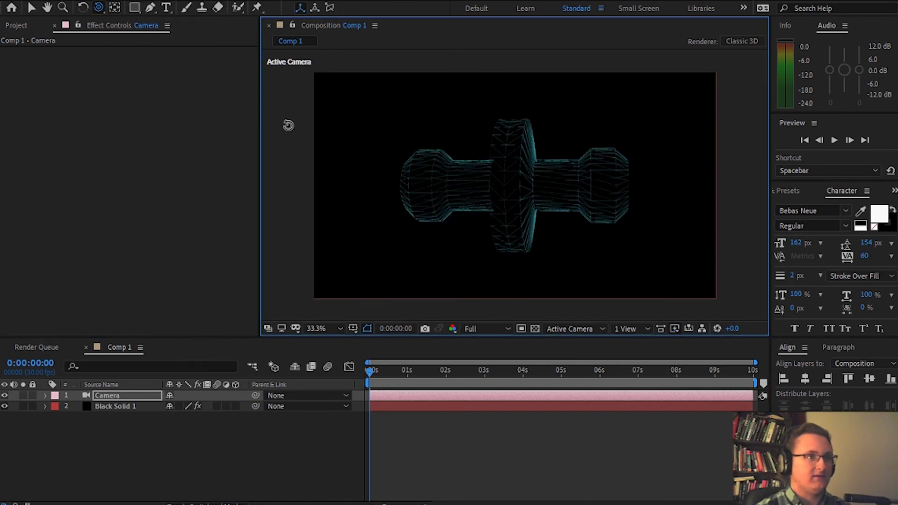
{"action": "left_click", "coordinate": [115, 7]}
{"action": "left_click_drag", "start_coordinate": [98, 11], "coordinate": [113, 18]}
{"action": "left_click_drag", "start_coordinate": [405, 134], "coordinate": [604, 207]}
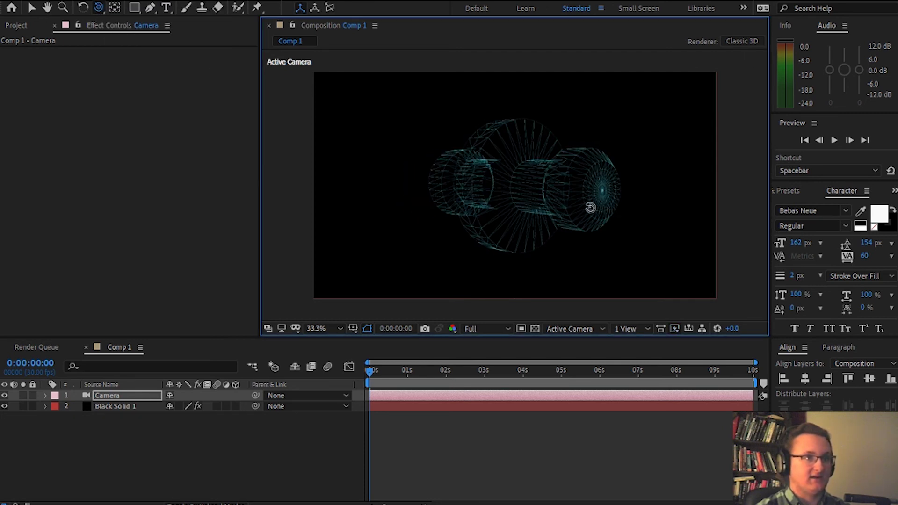
{"action": "key", "text": "ctrl+z"}
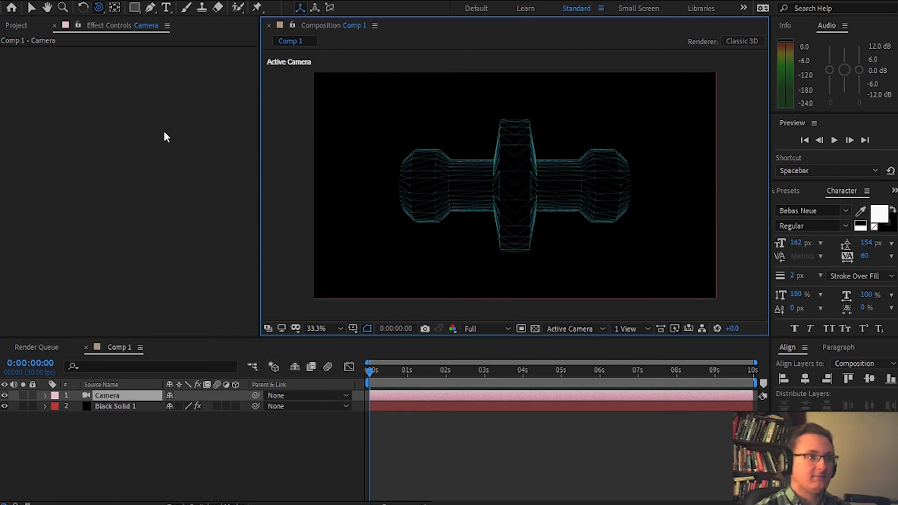
Step: Dolly the camera closer with the Track Z tool so the ring looks larger
{"action": "left_click", "coordinate": [99, 7]}
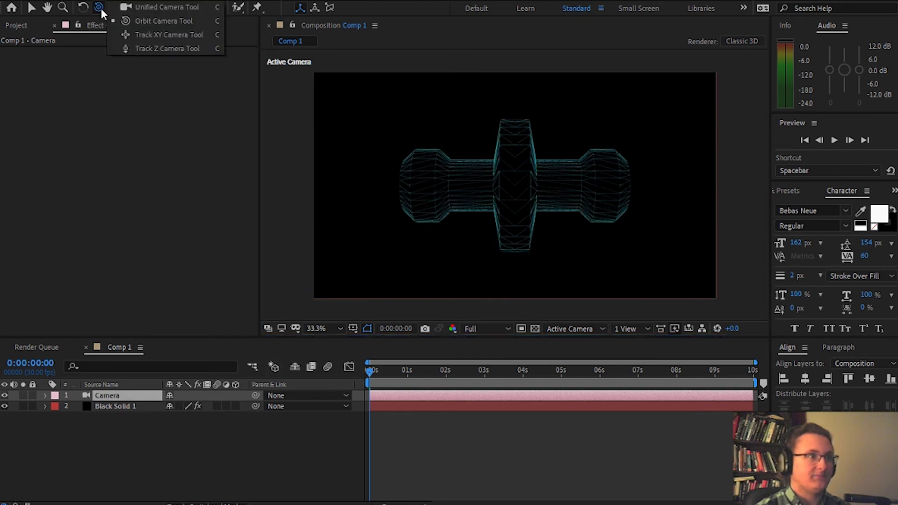
{"action": "left_click", "coordinate": [145, 50]}
{"action": "left_click_drag", "start_coordinate": [570, 192], "coordinate": [583, 146]}
Step: Set starting keyframes for the camera's Point of Interest and Position
{"action": "left_click", "coordinate": [111, 398]}
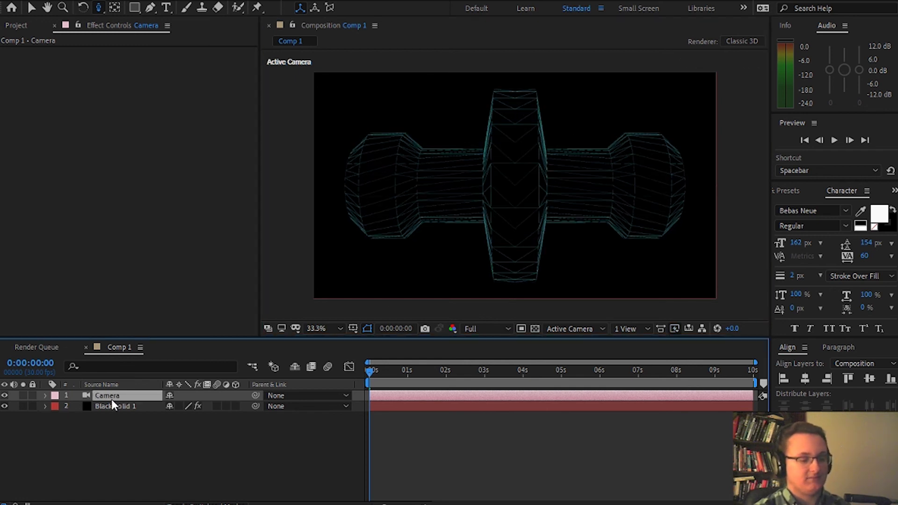
{"action": "key", "text": "p"}
{"action": "key", "text": "a"}
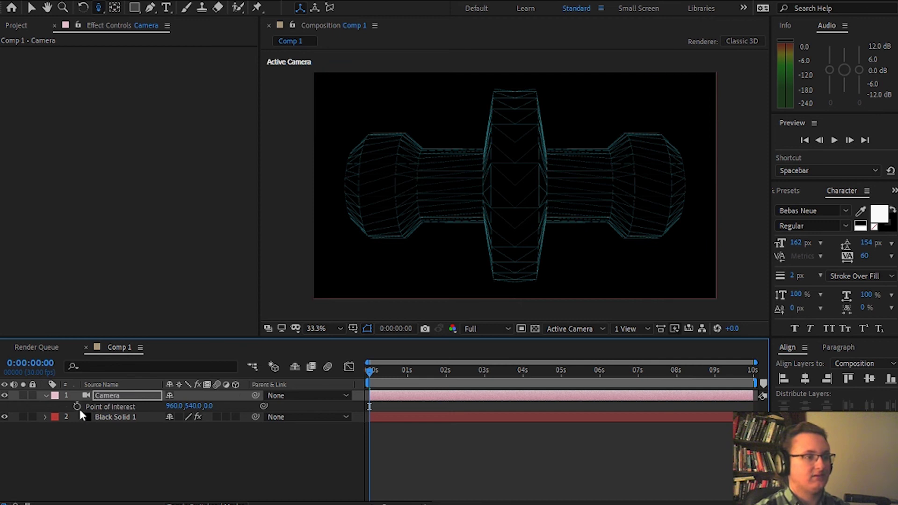
{"action": "left_click", "coordinate": [78, 407]}
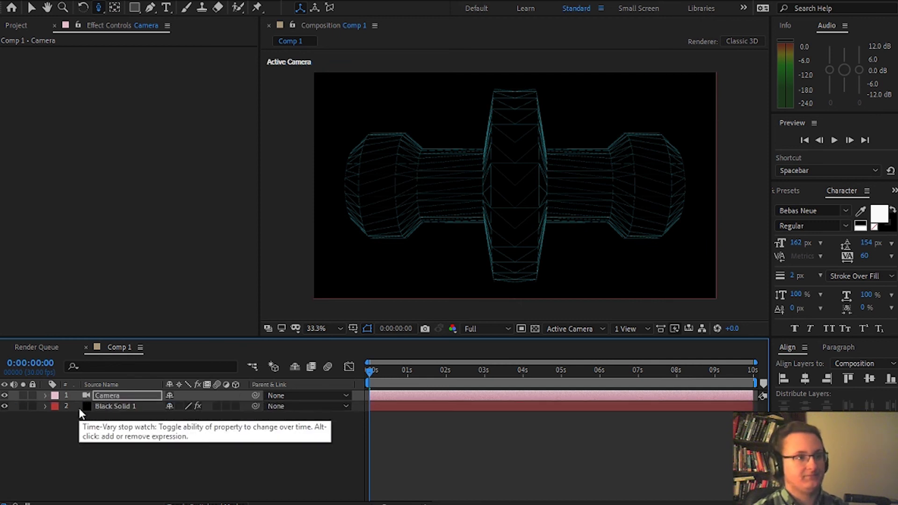
{"action": "key", "text": "alt+shift+p"}
Step: On the last frame, orbit and dolly the camera toward the ring's end, then preview
{"action": "left_click_drag", "start_coordinate": [370, 369], "coordinate": [865, 381]}
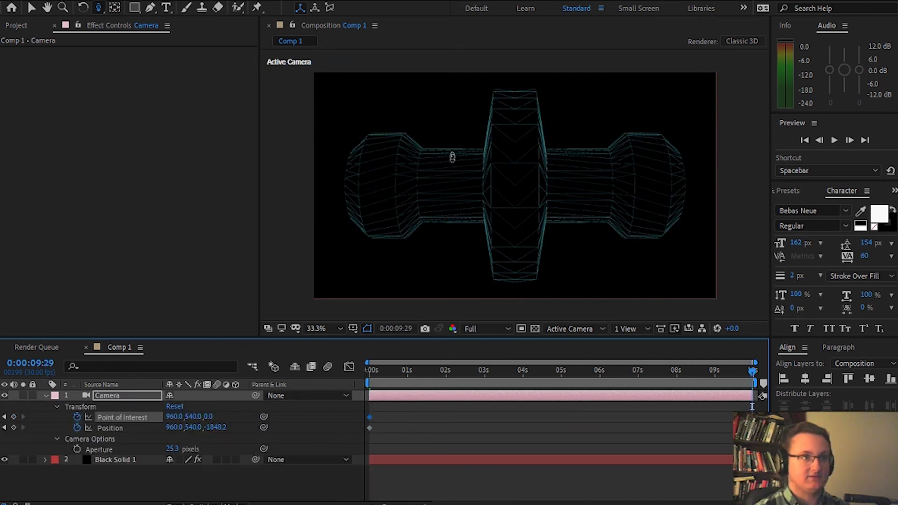
{"action": "left_click", "coordinate": [99, 7]}
{"action": "left_click", "coordinate": [118, 23]}
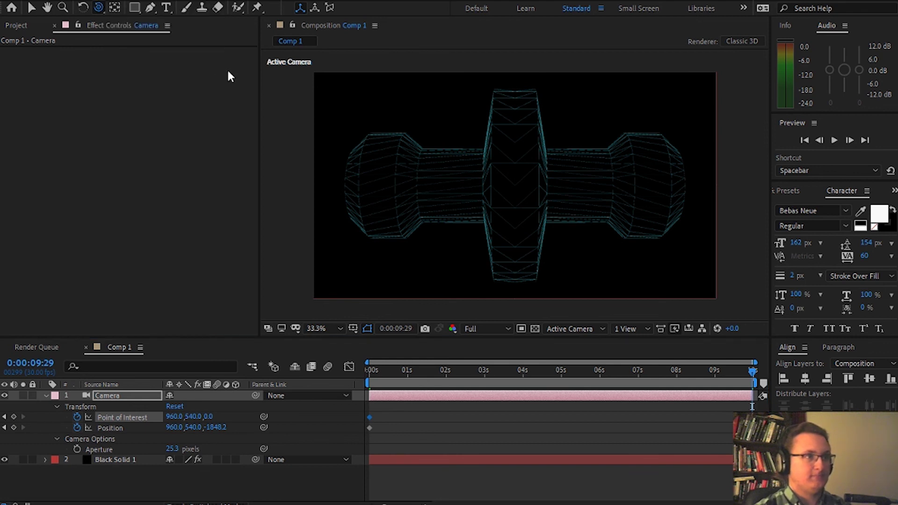
{"action": "left_click_drag", "start_coordinate": [594, 211], "coordinate": [579, 195]}
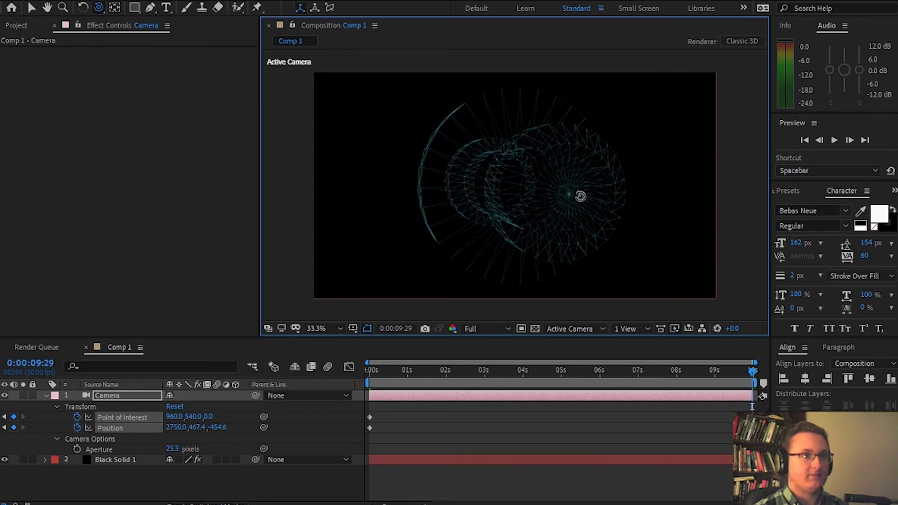
{"action": "left_click_drag", "start_coordinate": [96, 12], "coordinate": [160, 49]}
{"action": "left_click_drag", "start_coordinate": [514, 150], "coordinate": [517, 129]}
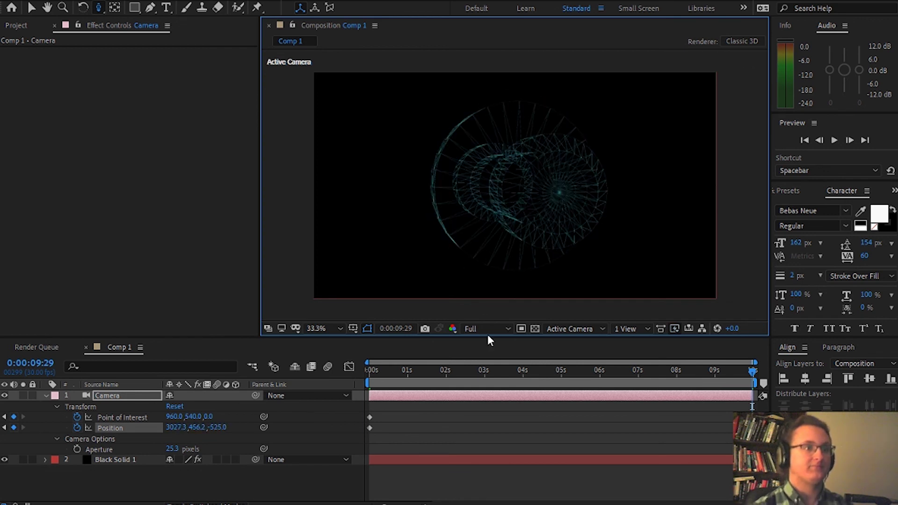
{"action": "key", "text": "space"}
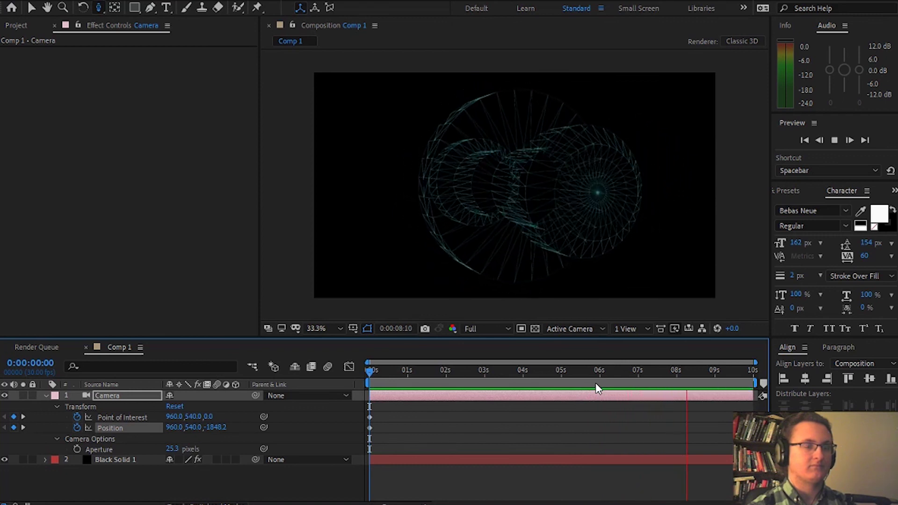
Step: Expand the camera's Camera Options and switch Depth of Field on
{"action": "left_click_drag", "start_coordinate": [594, 374], "coordinate": [541, 372]}
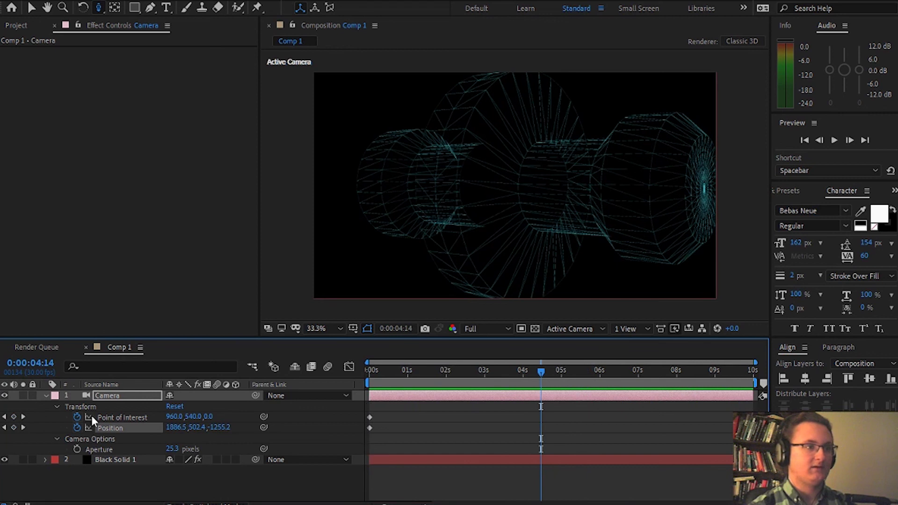
{"action": "left_click", "coordinate": [59, 438]}
{"action": "left_click", "coordinate": [57, 440]}
{"action": "scroll", "coordinate": [59, 447], "scroll_direction": "down", "scroll_amount": 2}
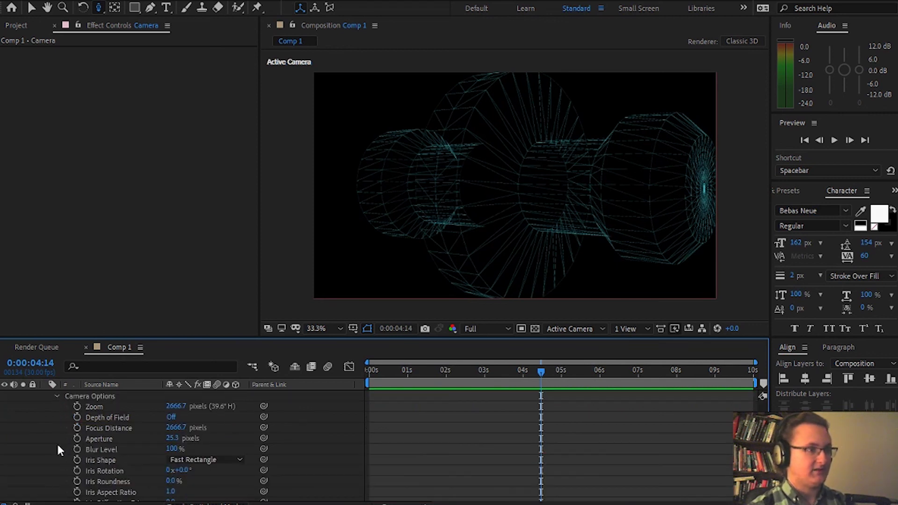
{"action": "left_click", "coordinate": [171, 416]}
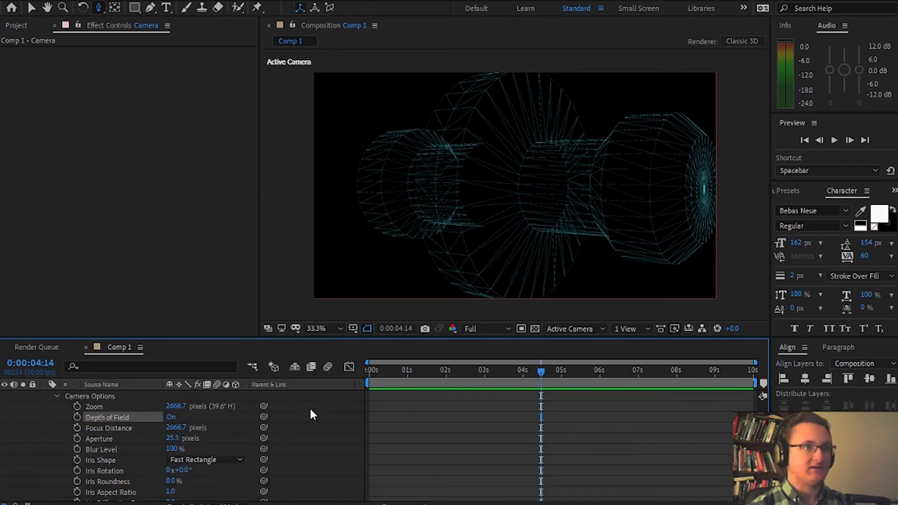
Step: Set Aperture to 221.3 pixels and Focus Distance to 800 pixels (first tried 1200)
{"action": "left_click", "coordinate": [175, 427]}
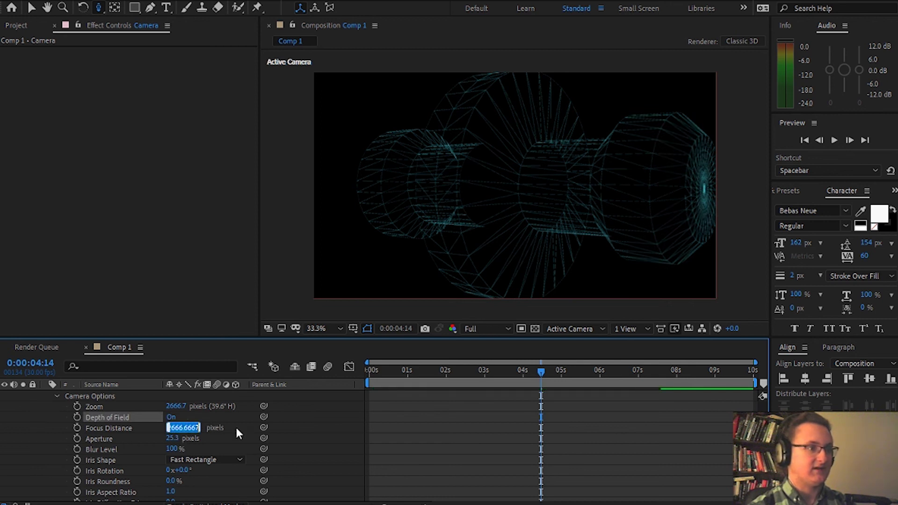
{"action": "type", "text": "1200"}
{"action": "key", "text": "Return"}
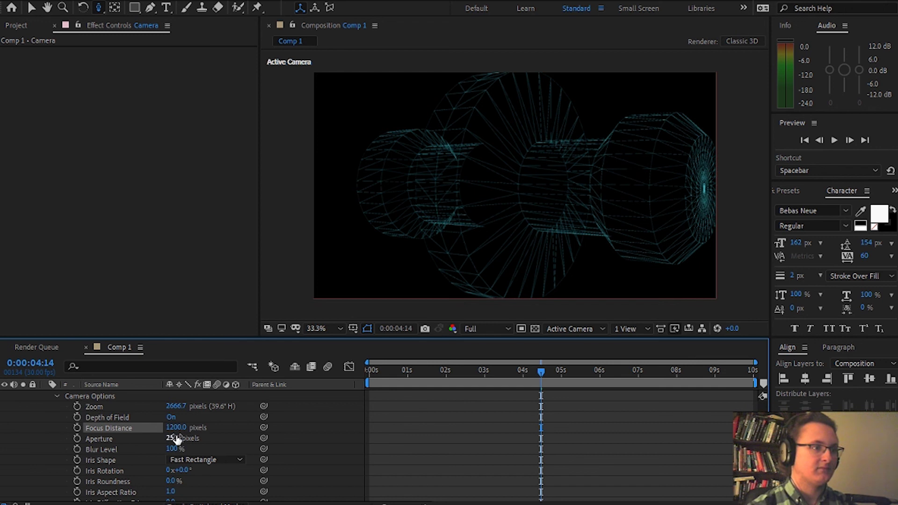
{"action": "left_click_drag", "start_coordinate": [176, 438], "coordinate": [304, 434]}
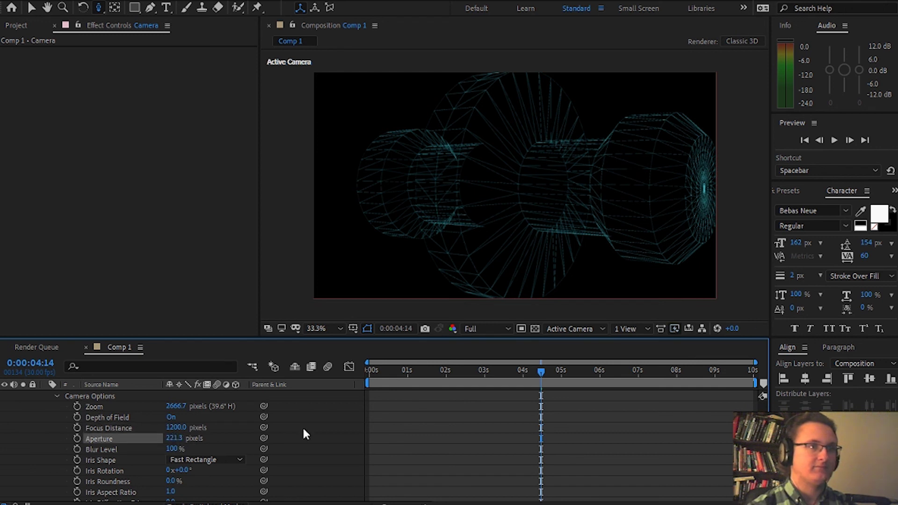
{"action": "left_click_drag", "start_coordinate": [176, 428], "coordinate": [211, 425]}
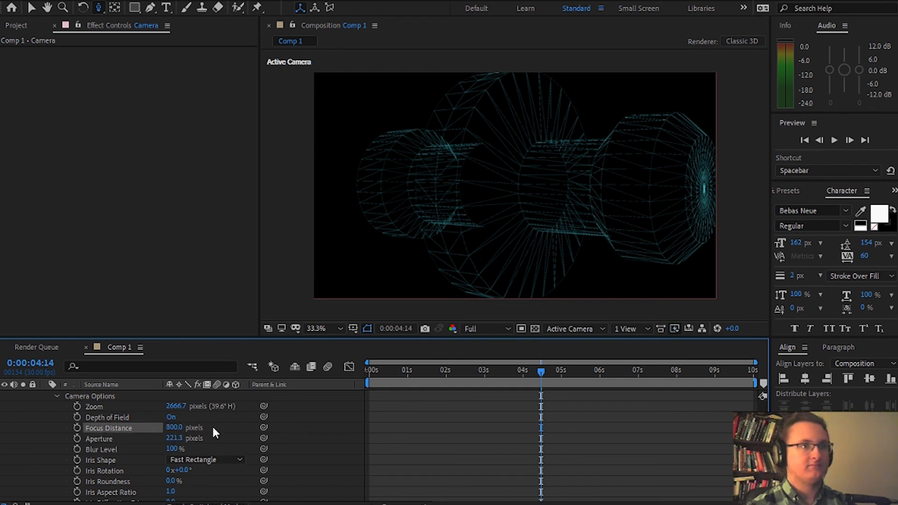